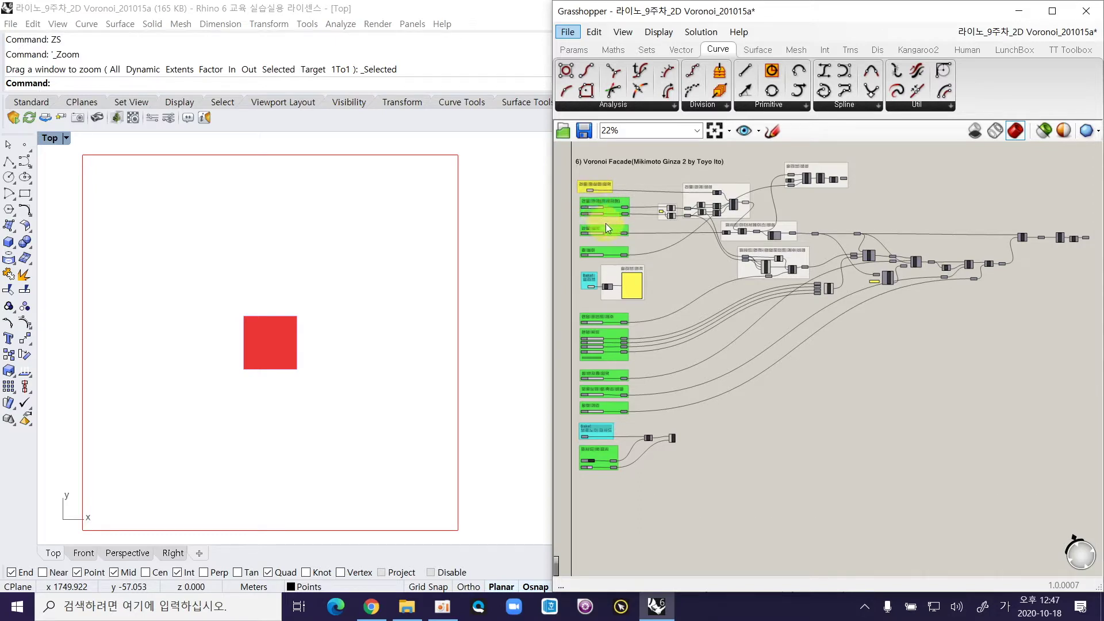
Step: Select the site boundary curve and centre point, and zoom to the selection in the Top and Perspective views
right_click(406, 271, "ctrl")
left_click(353, 337)
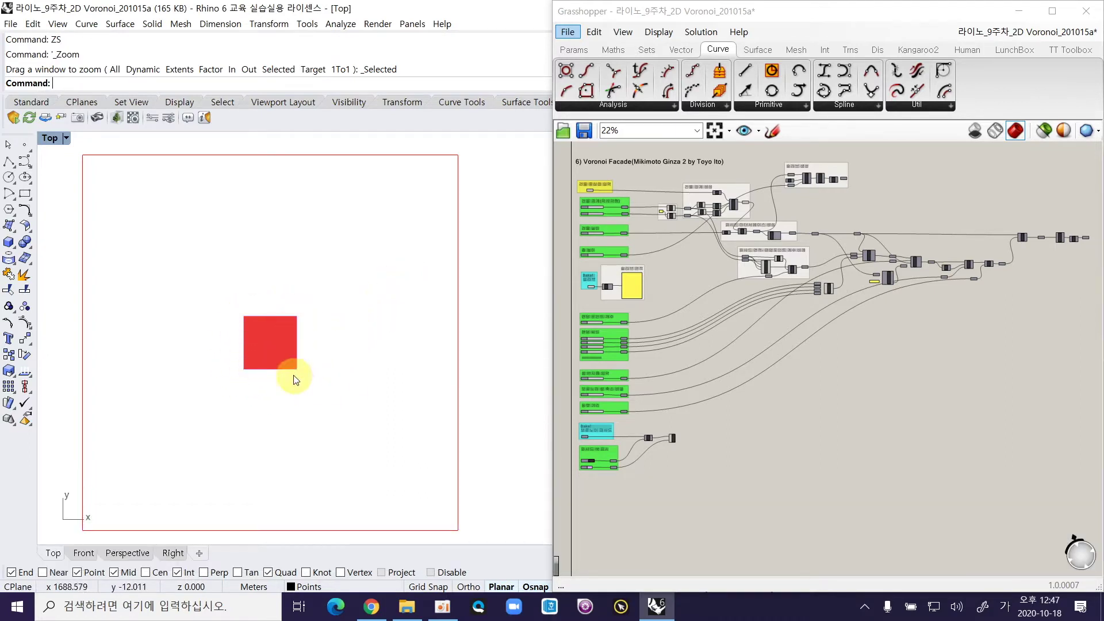
right_click_drag(328, 291, 347, 300, "ctrl")
left_click_drag(111, 165, 456, 499)
type("ㅋㄴ")
key("Return")
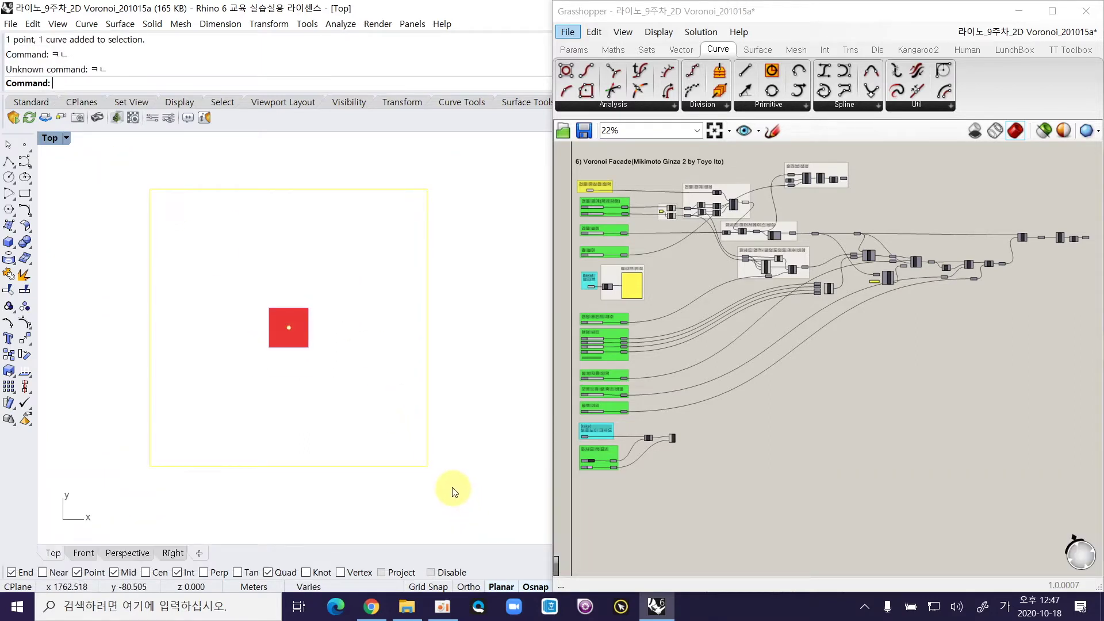
key("Hangul")
type("ZS")
key("space")
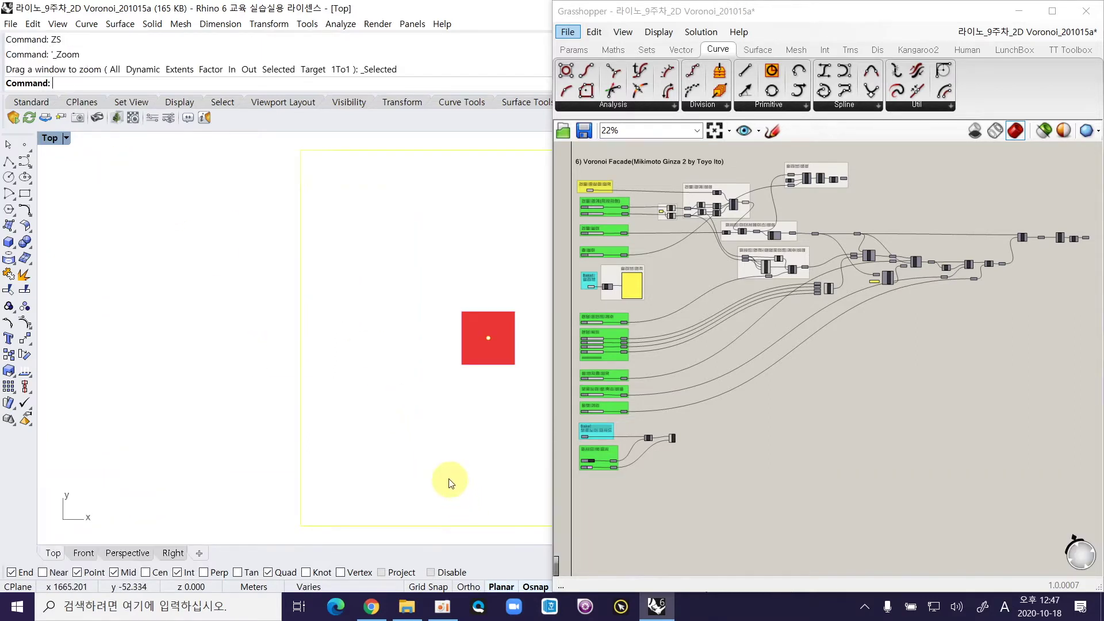
key("ctrl+Tab")
type("ZS")
key("space")
key("ctrl+Tab")
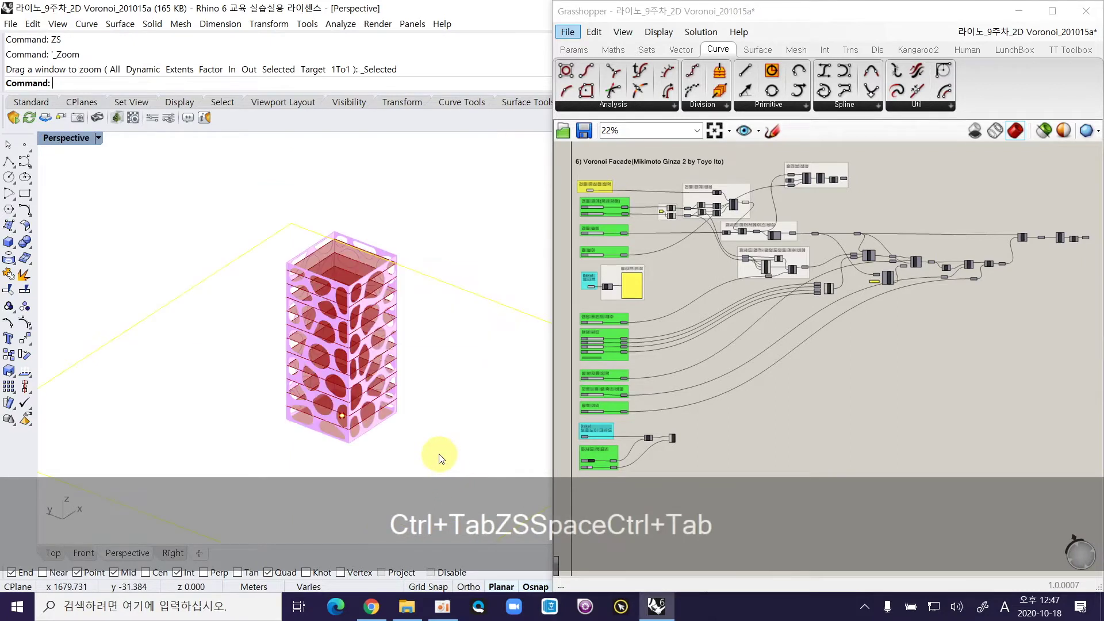
Step: Examine the Voronoi openings along the tower's corner edge and the whole facade in perspective
right_click_drag(405, 345, 311, 384, "ctrl")
left_click(404, 375)
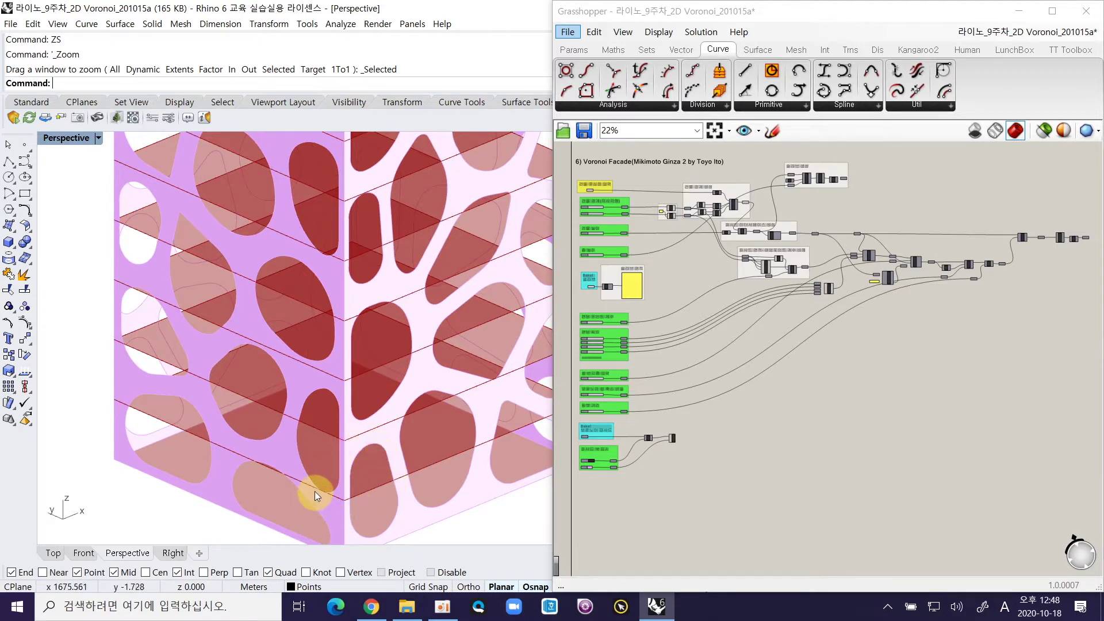
key("F11")
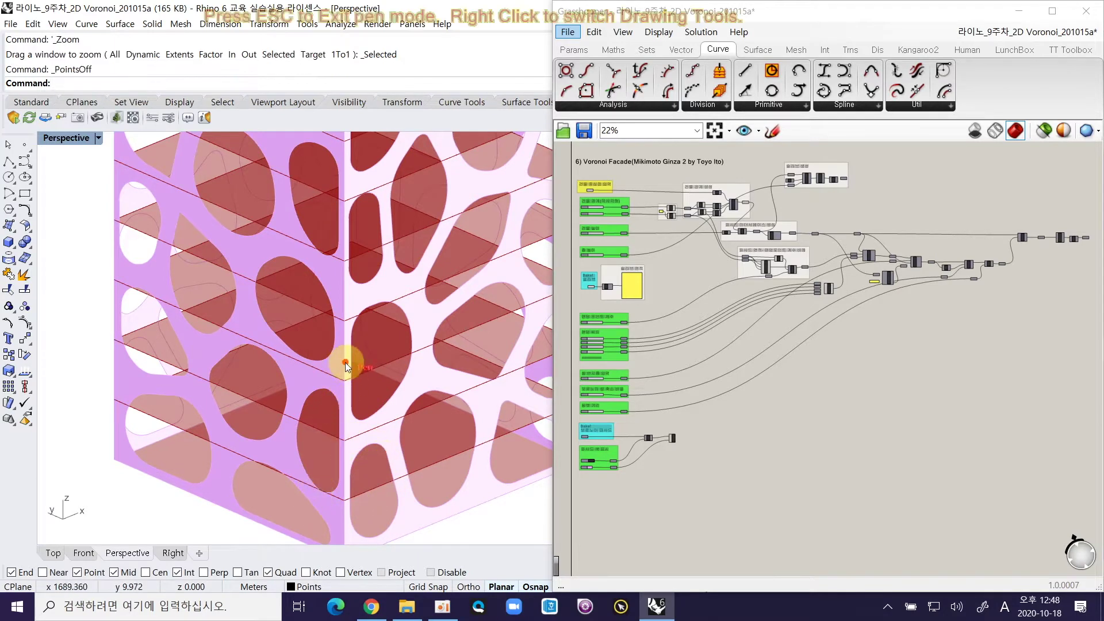
left_click_drag(343, 429, 373, 422)
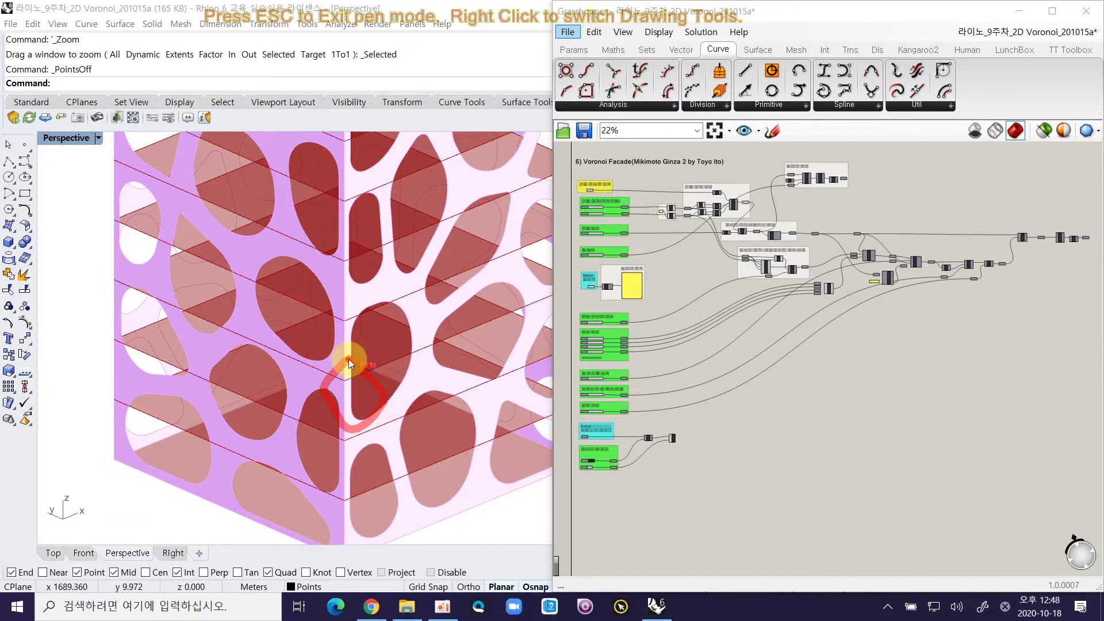
key("Escape")
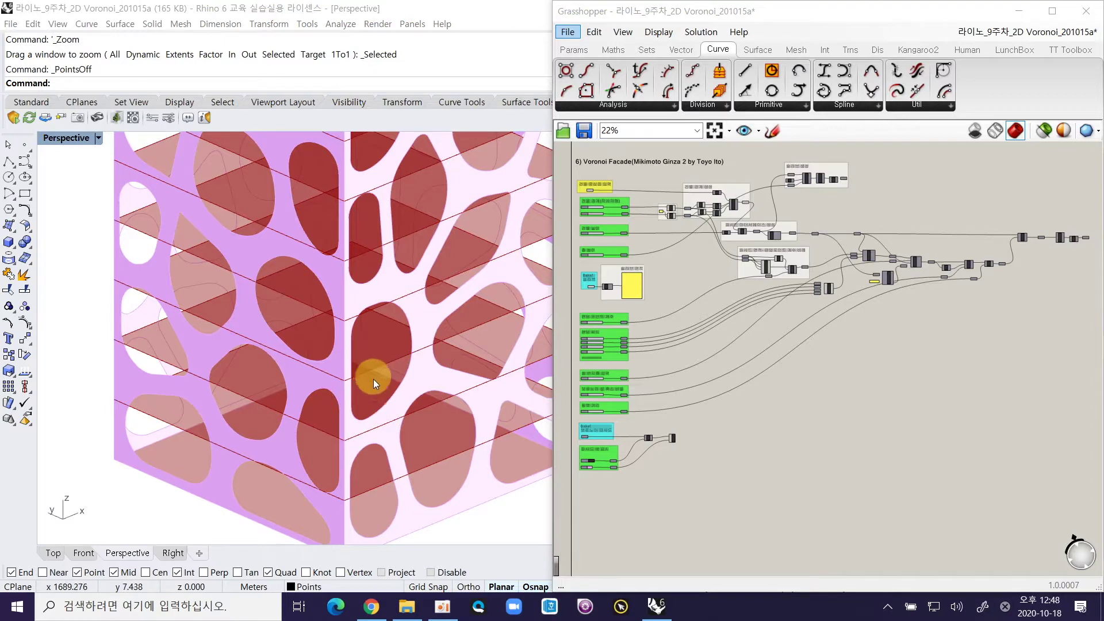
scroll(354, 377, "down", 3)
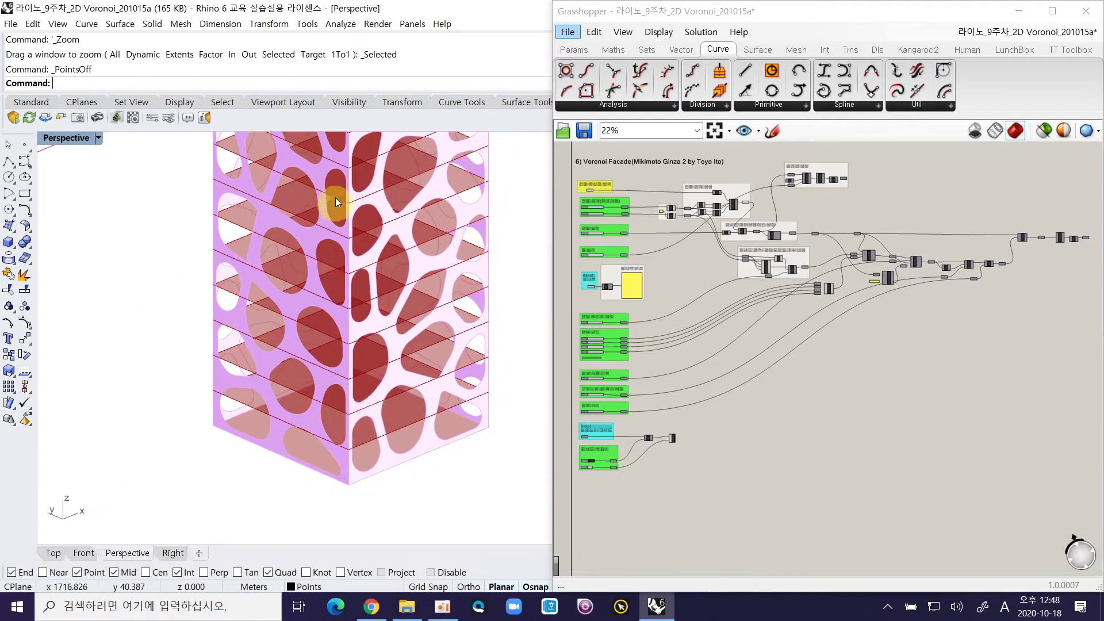
right_click_drag(417, 181, 382, 288, "shift")
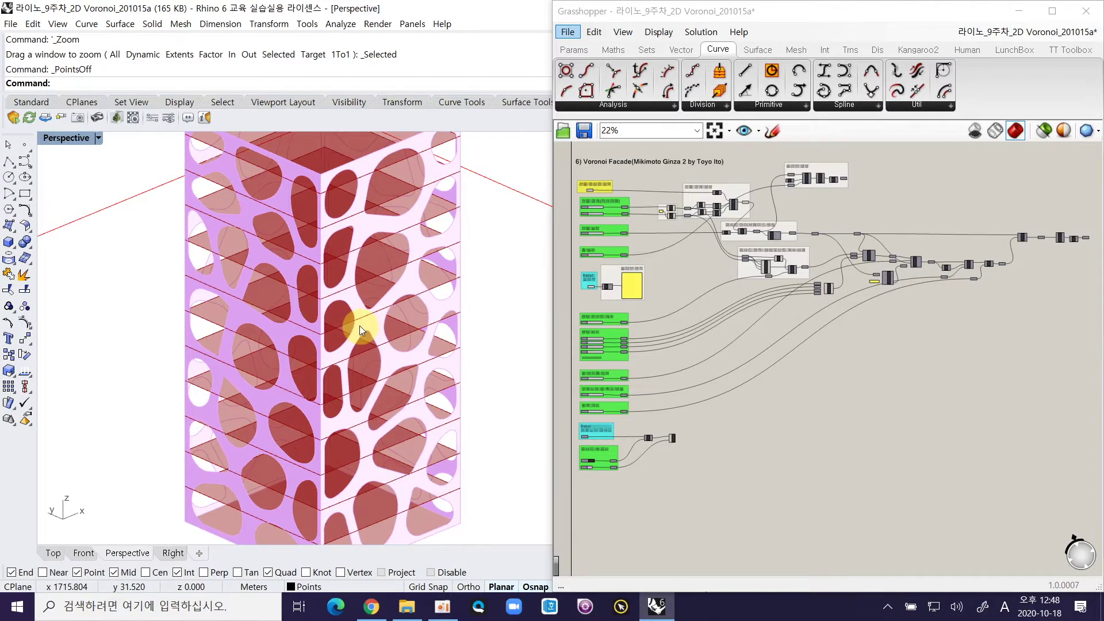
right_click_drag(360, 326, 443, 308, "ctrl")
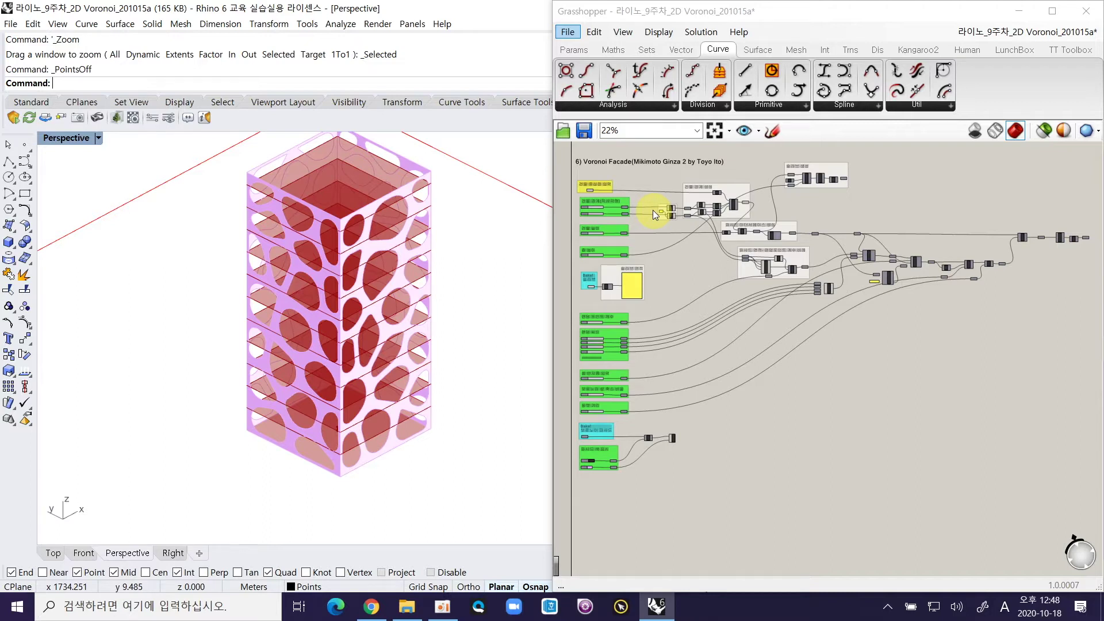
Step: Inspect the building centre point parameter in the definition and select its referenced point at the tower's base
right_click_drag(650, 210, 621, 199)
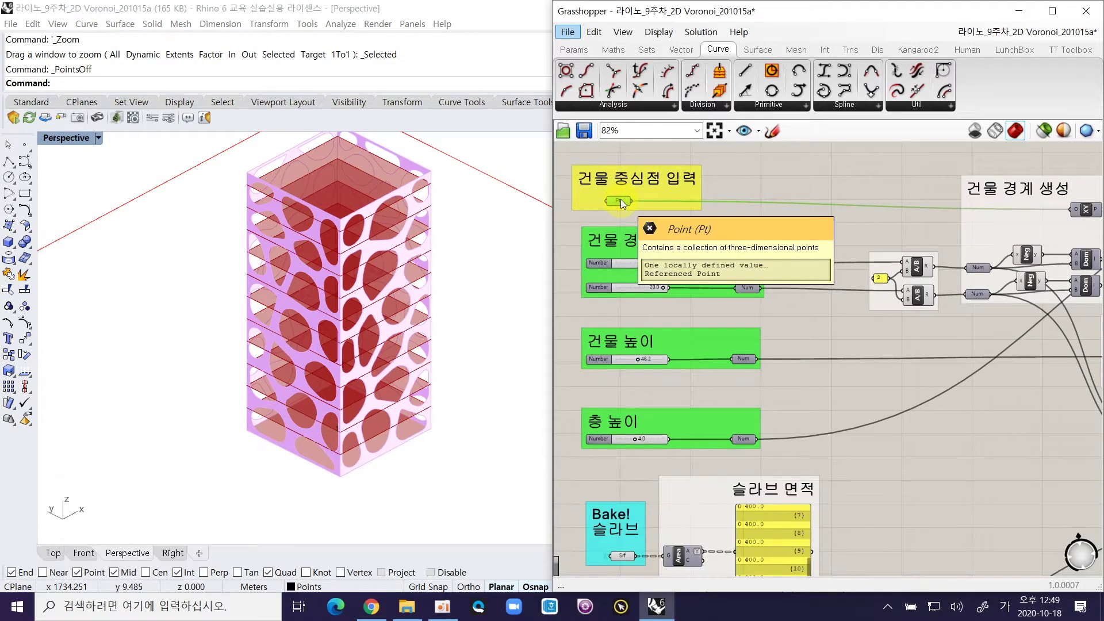
right_click_drag(285, 365, 294, 367)
left_click_drag(195, 405, 322, 482)
mouse_move(364, 454)
right_mouse_down()
mouse_move(340, 468)
mouse_move(364, 453)
mouse_move(360, 470)
right_mouse_up()
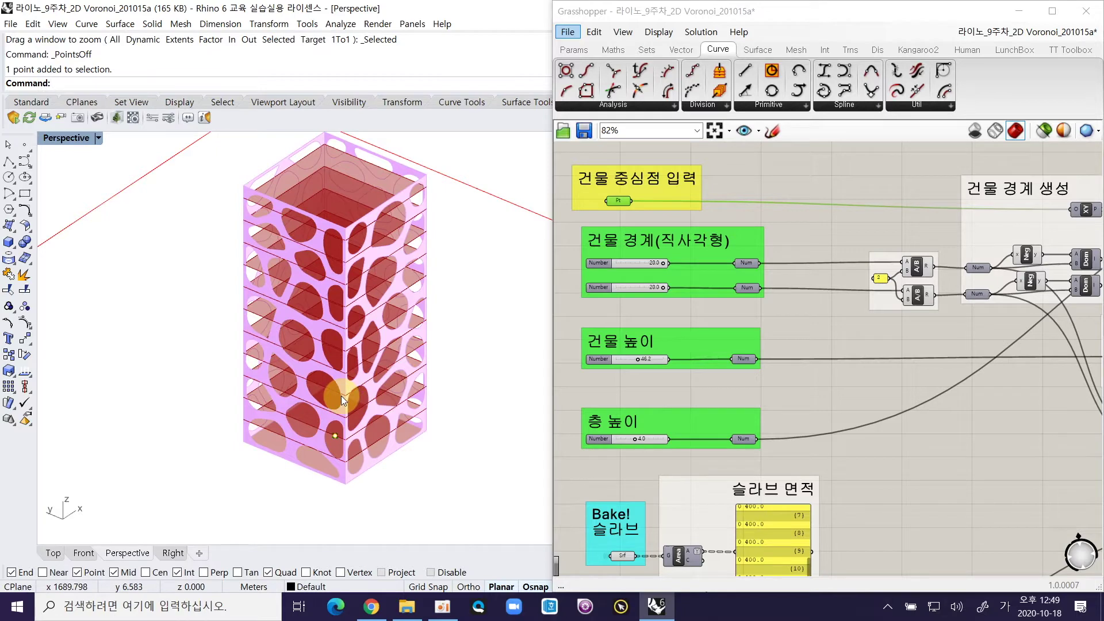
key("F11")
mouse_move(336, 387)
left_mouse_down()
mouse_move(253, 434)
mouse_move(348, 483)
mouse_move(415, 434)
mouse_move(331, 388)
mouse_move(419, 423)
mouse_move(424, 405)
mouse_move(424, 178)
left_mouse_up()
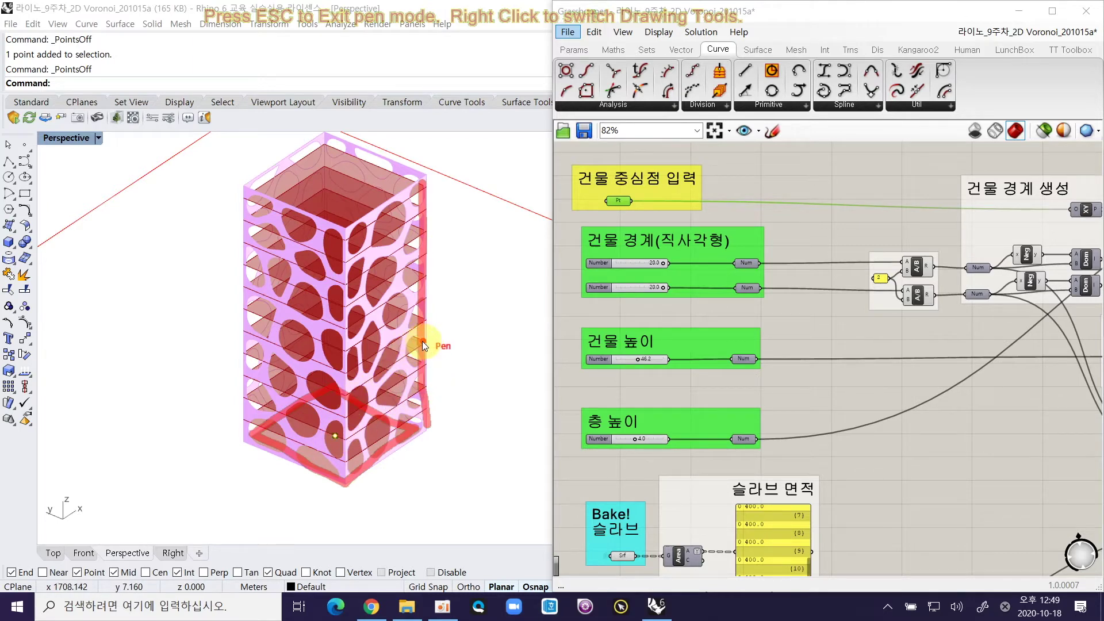
key("Escape")
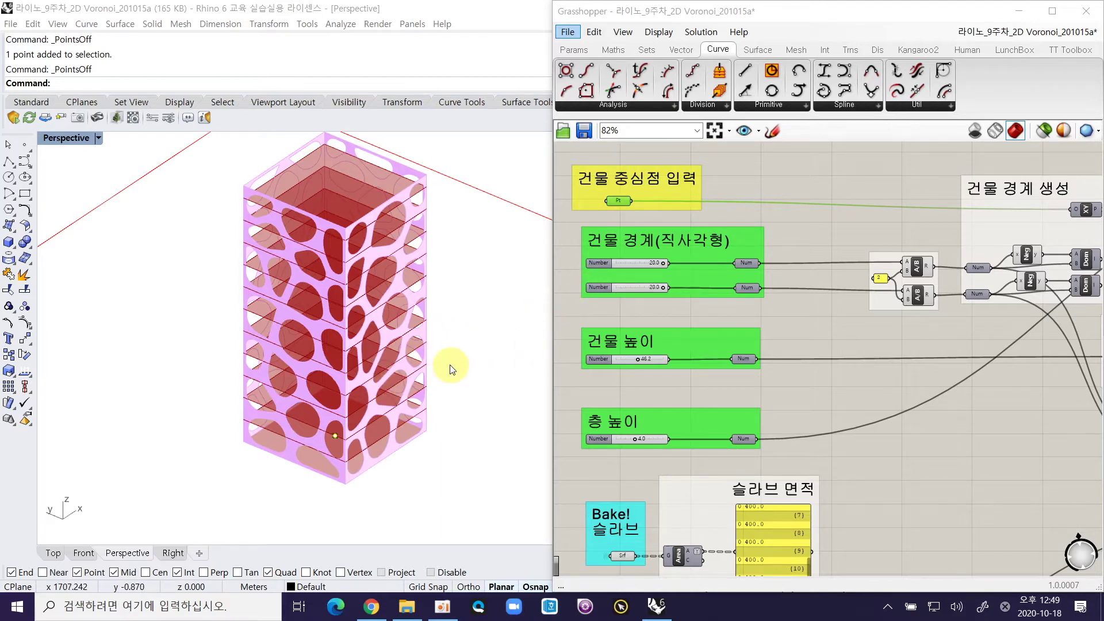
Step: Move the building's centre point about 26 m to a trial location on the ground plane and undo the move
left_click_drag(221, 376, 382, 486)
type("ㅡ")
key("space")
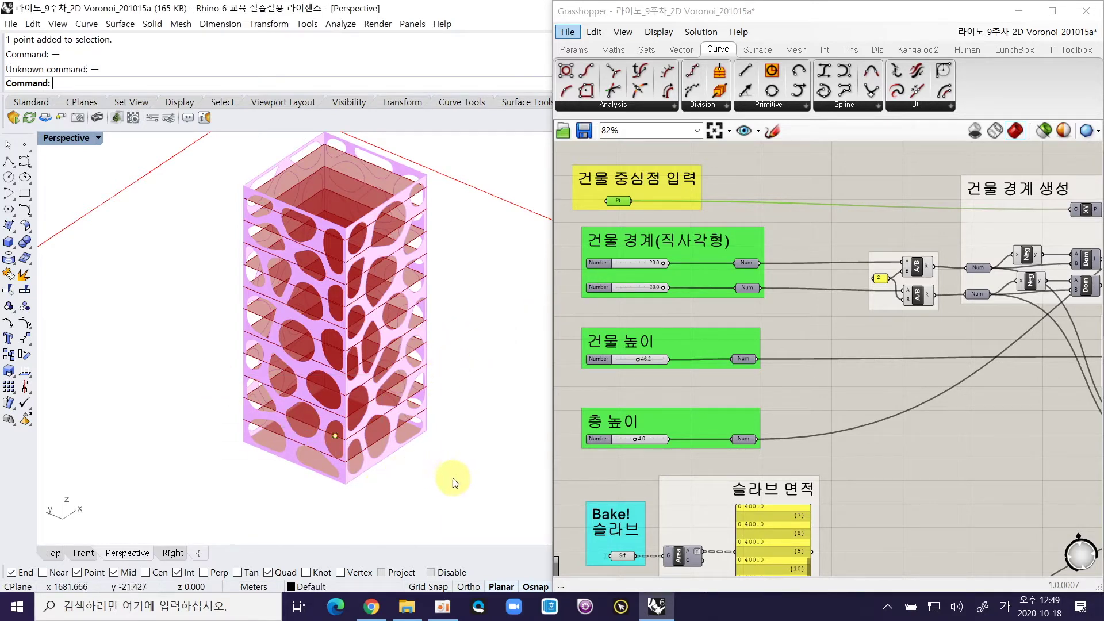
key("Hangul")
type("m")
key("space")
left_click(463, 484)
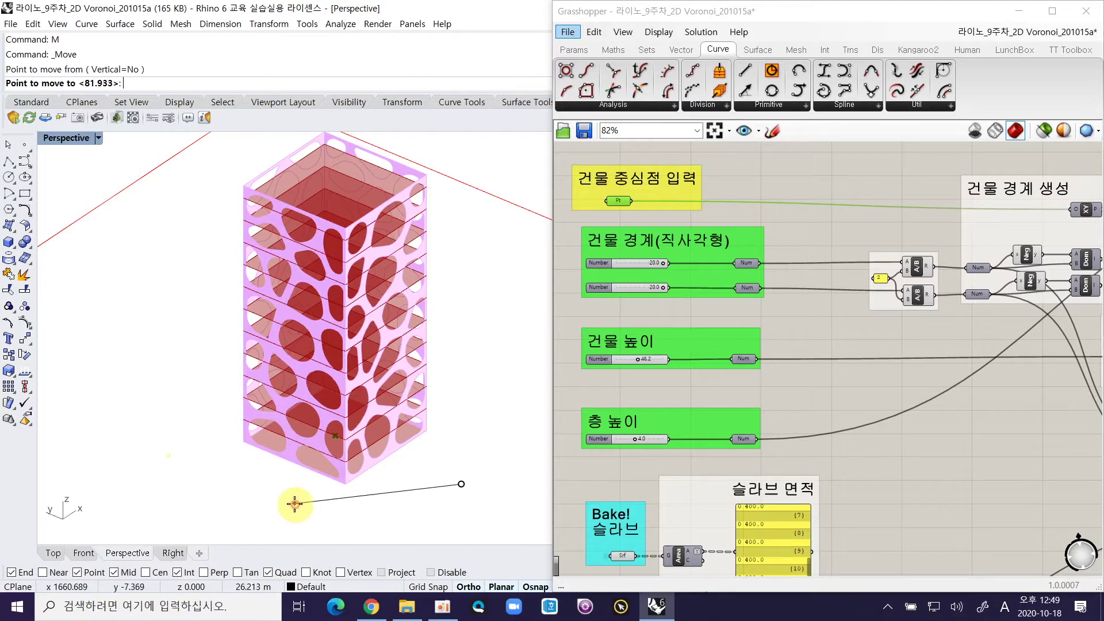
left_click(296, 505)
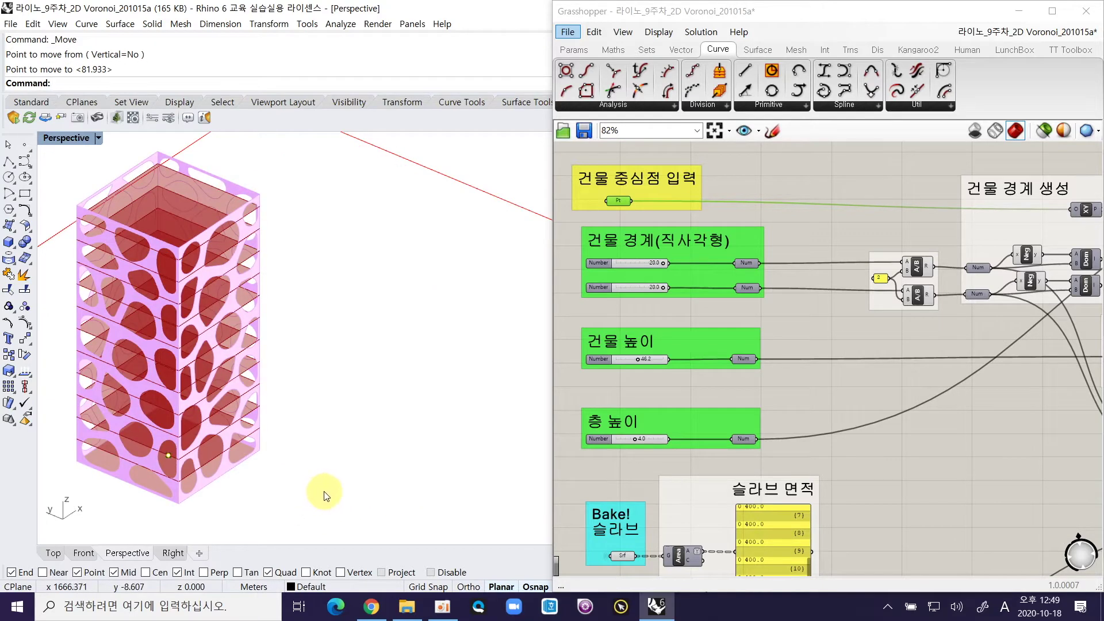
key("ctrl+z")
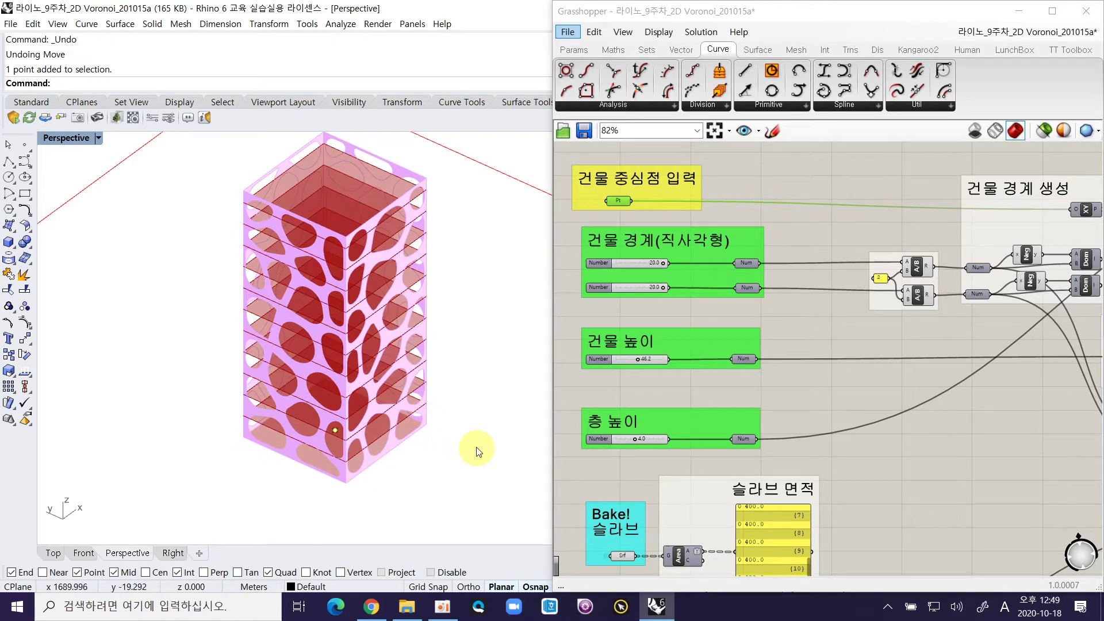
Step: Try reducing the first building boundary dimension to 10.9 and 12.4, and return it to 20.0
scroll(623, 270, "up", 4, "ctrl")
right_click_drag(658, 216, 716, 227)
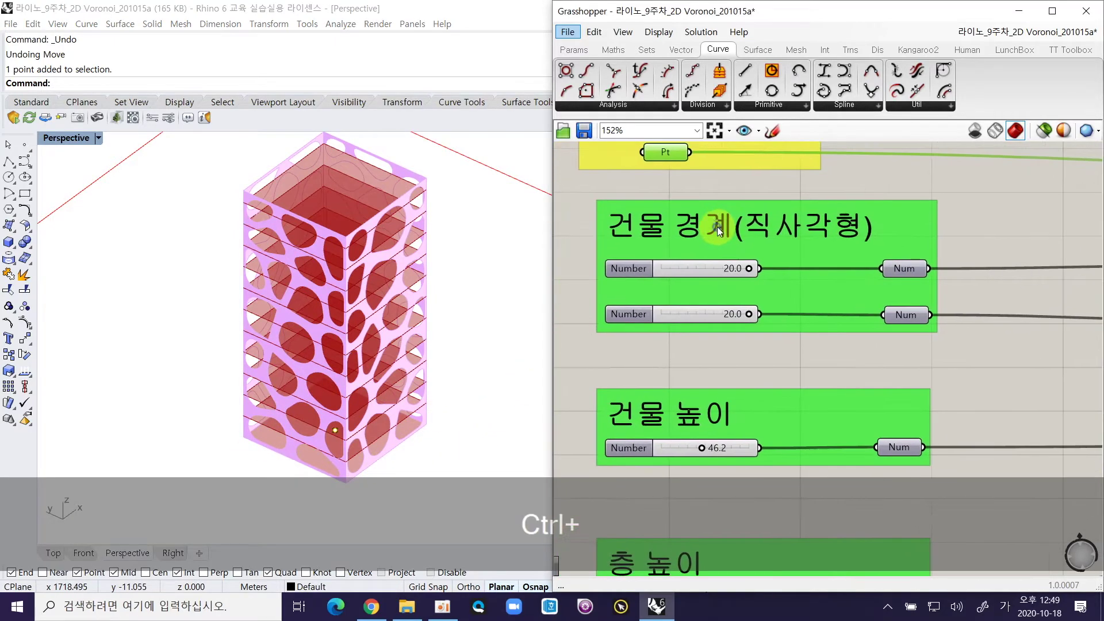
mouse_move(749, 268)
left_mouse_down()
mouse_move(720, 267)
mouse_move(771, 267)
left_mouse_up()
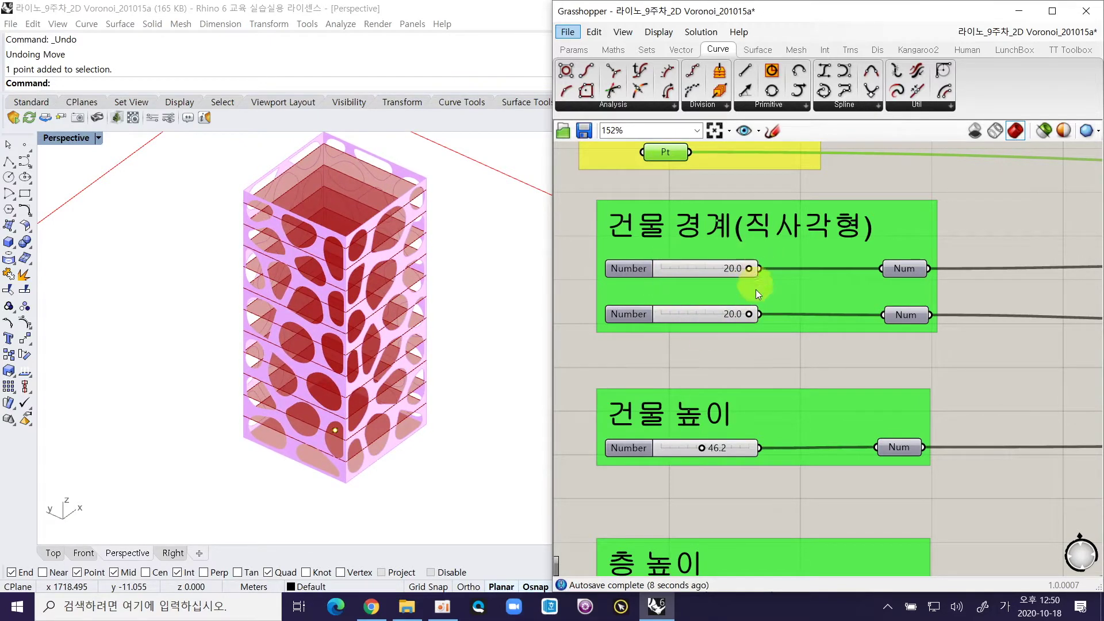
left_click_drag(750, 268, 728, 268)
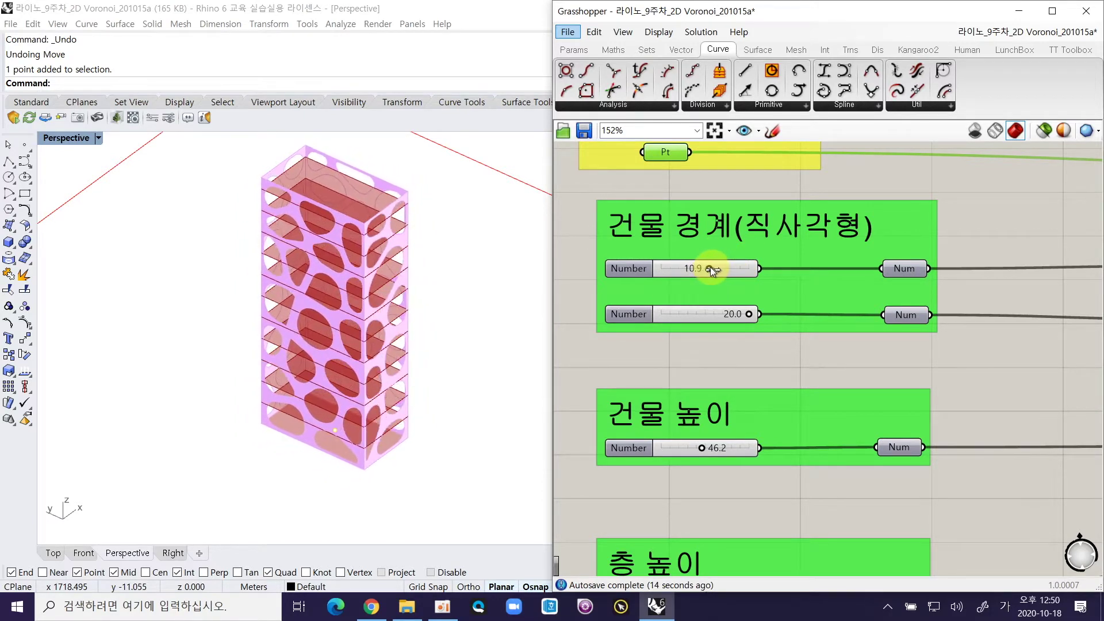
left_click_drag(716, 267, 719, 268)
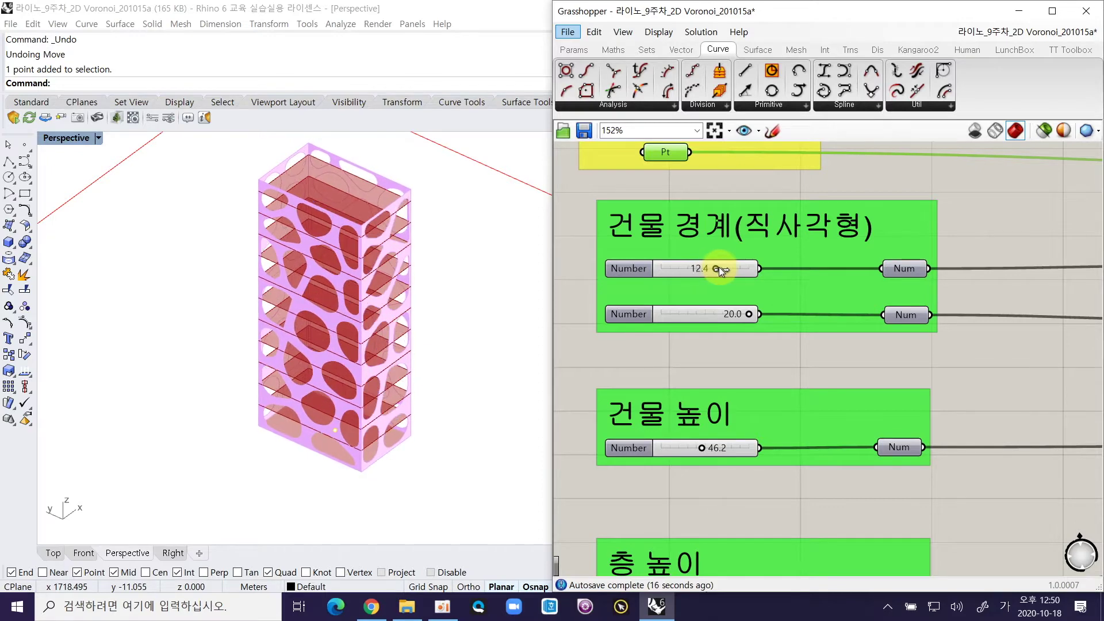
left_click_drag(741, 268, 756, 267)
Step: Try 12.5 for the second building boundary dimension and return it to 20.0
left_click_drag(750, 314, 723, 312)
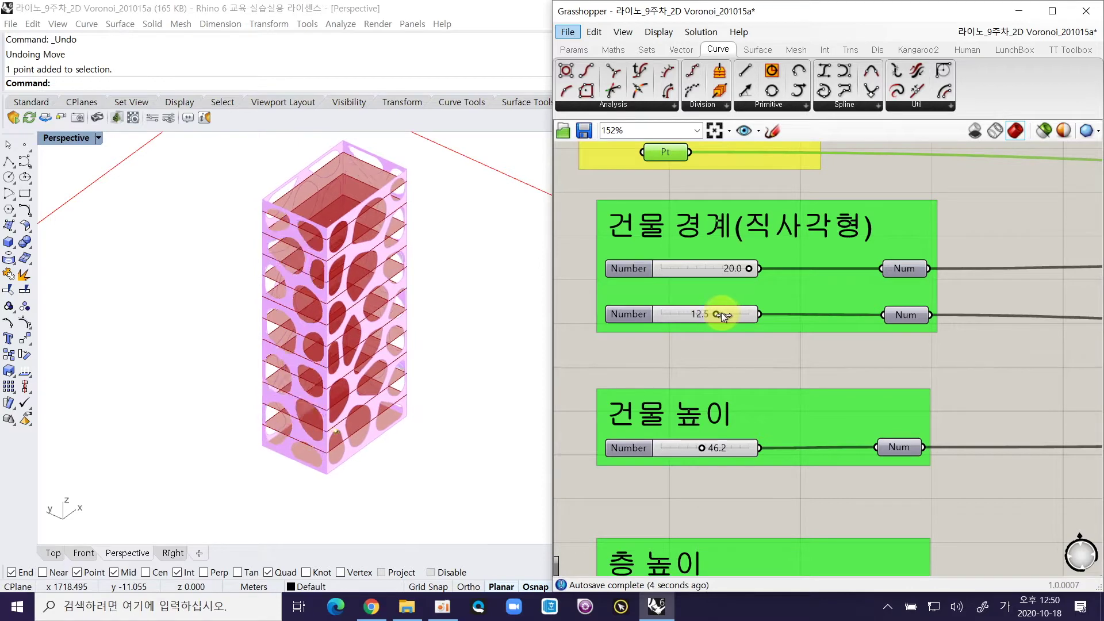
left_click_drag(721, 312, 757, 313)
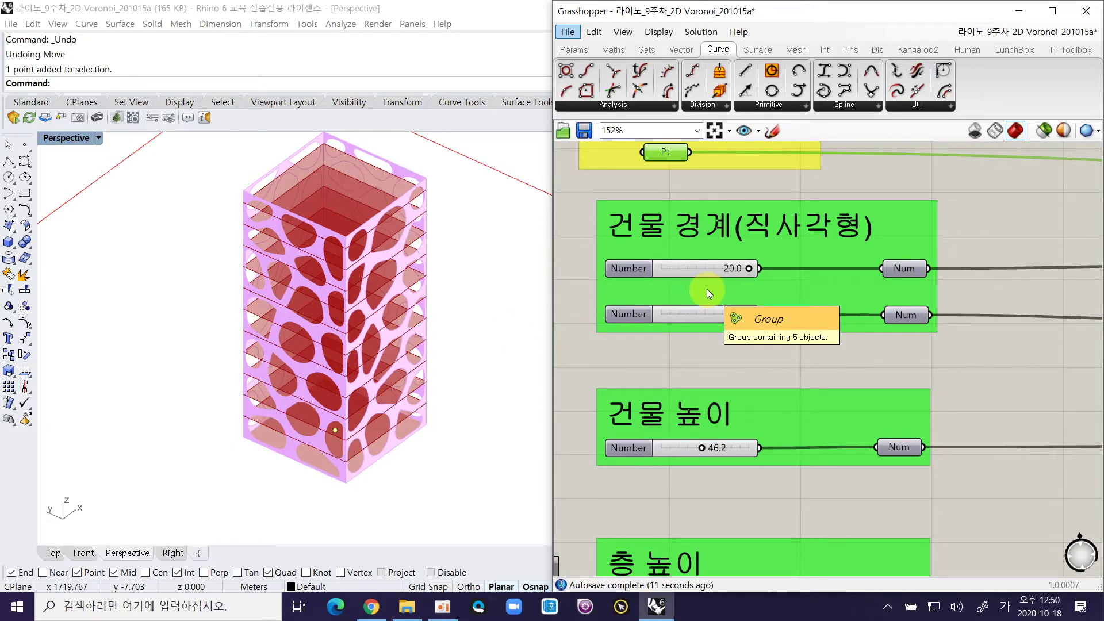
left_click_drag(748, 267, 778, 272)
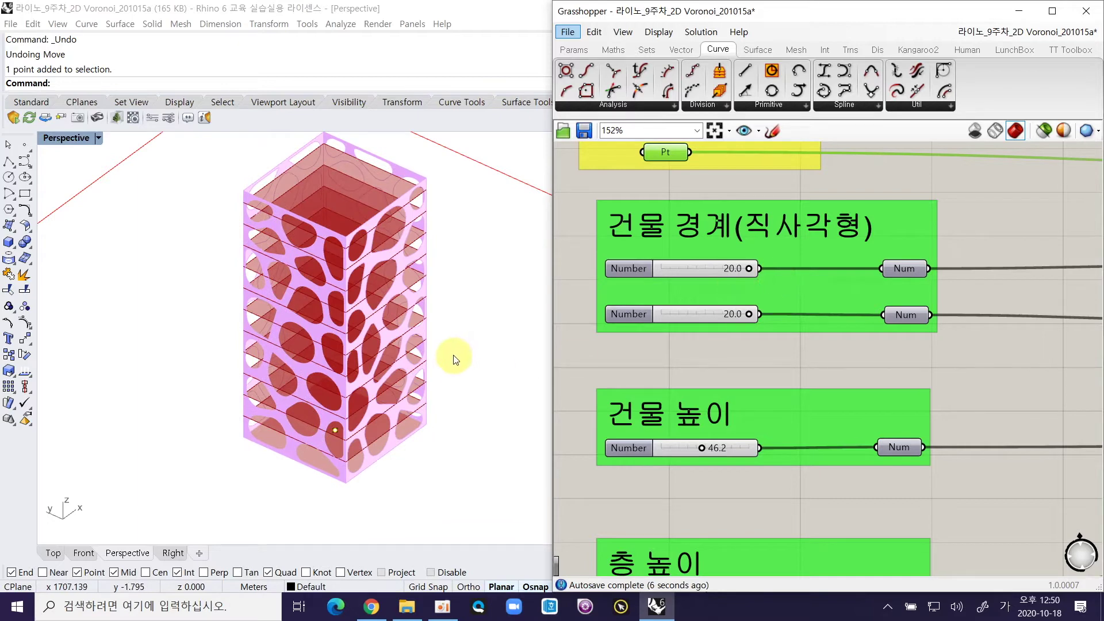
Step: Try a building height of 9.4, and set the building height to 52.1
right_click_drag(453, 325, 410, 345, "shift")
right_click_drag(346, 409, 349, 396, "ctrl")
right_click_drag(349, 357, 351, 381, "shift")
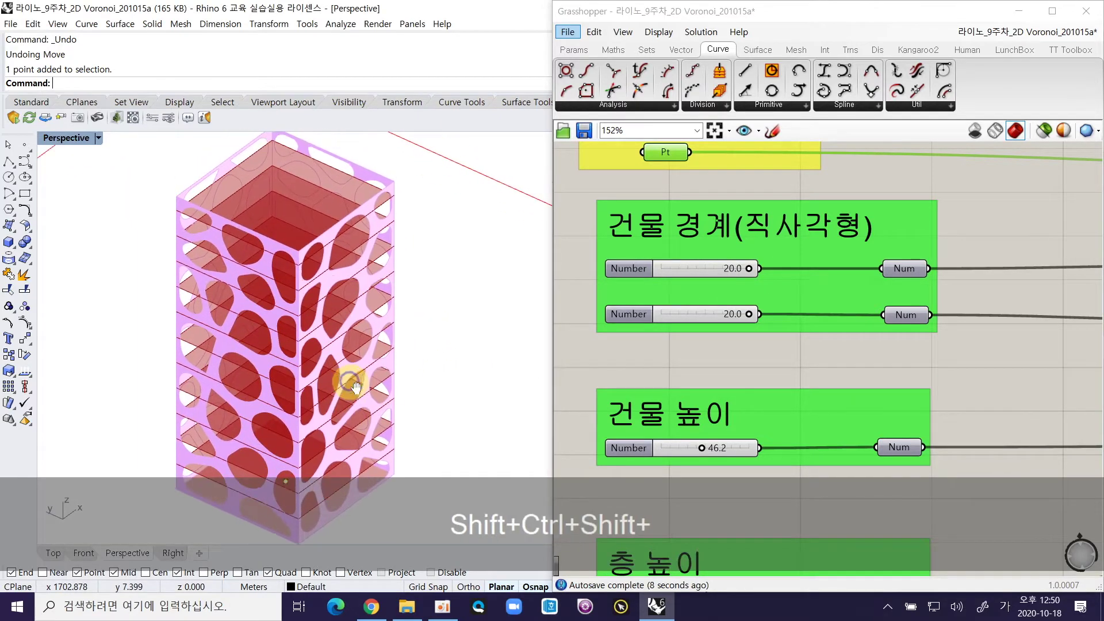
right_click_drag(700, 448, 705, 368)
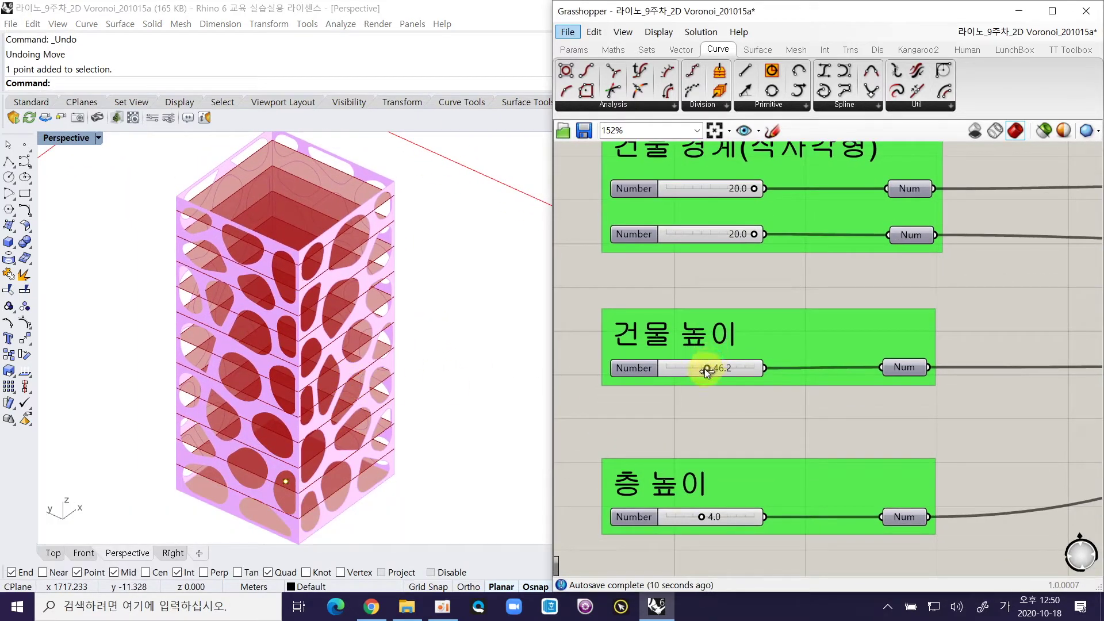
left_click_drag(706, 368, 672, 366)
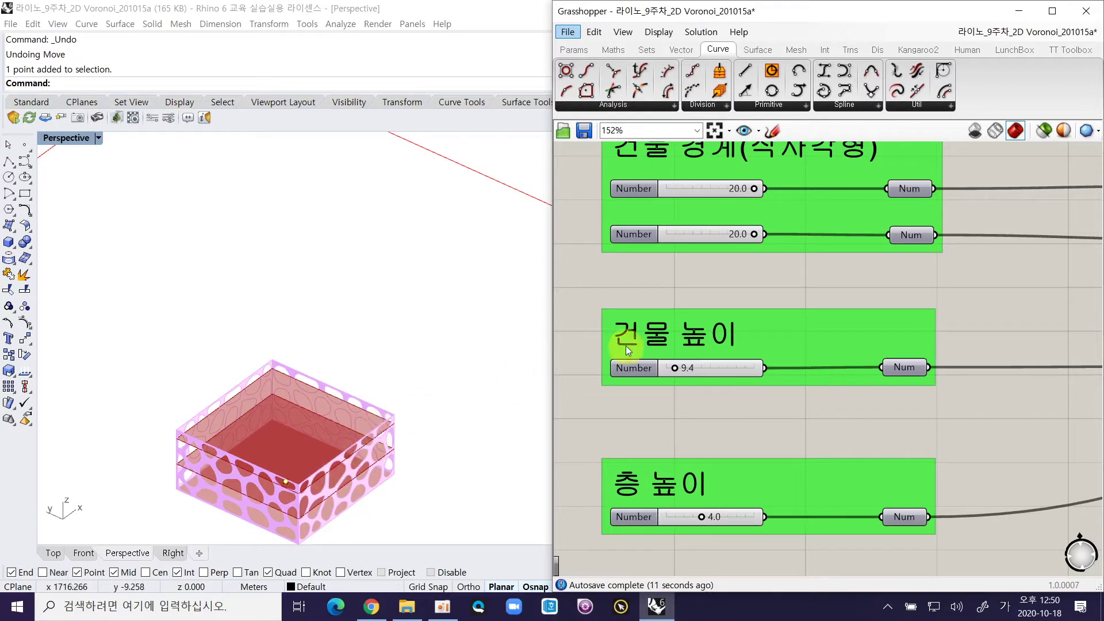
left_click_drag(681, 367, 712, 367)
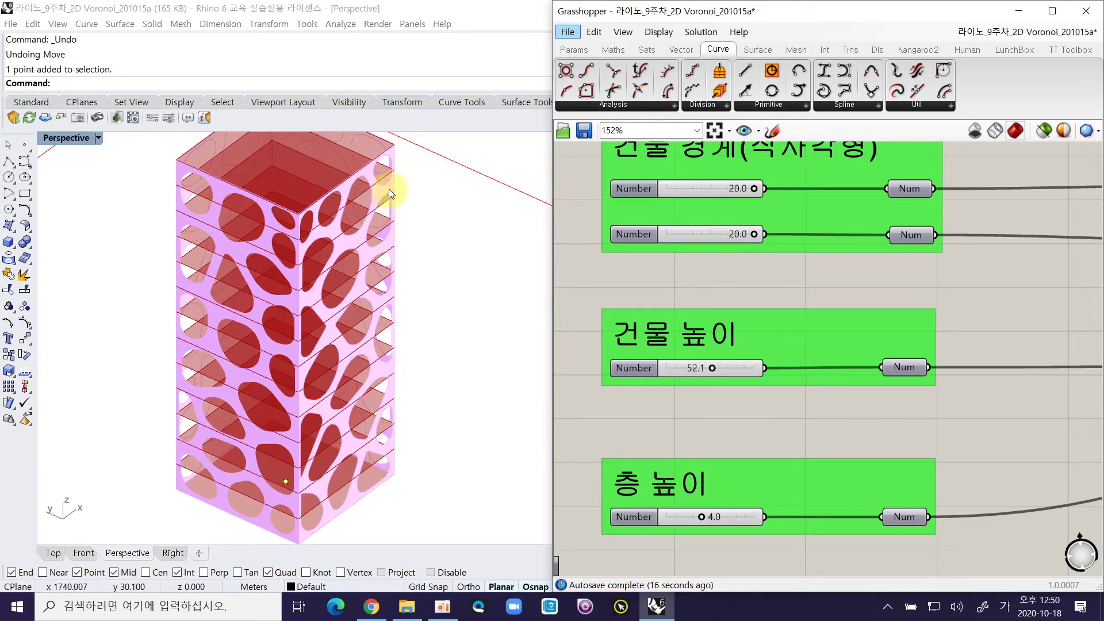
Step: Try a floor height of 3.3 and return it to 4.0
right_click_drag(657, 430, 657, 312)
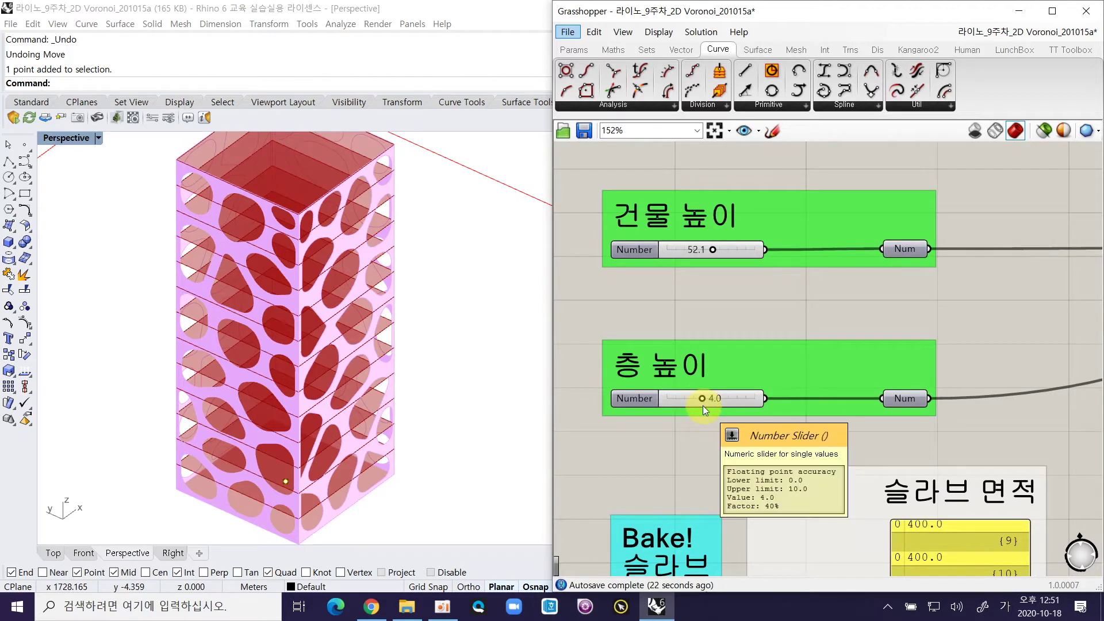
scroll(702, 405, "up", 3, "ctrl")
left_click_drag(701, 397, 694, 397)
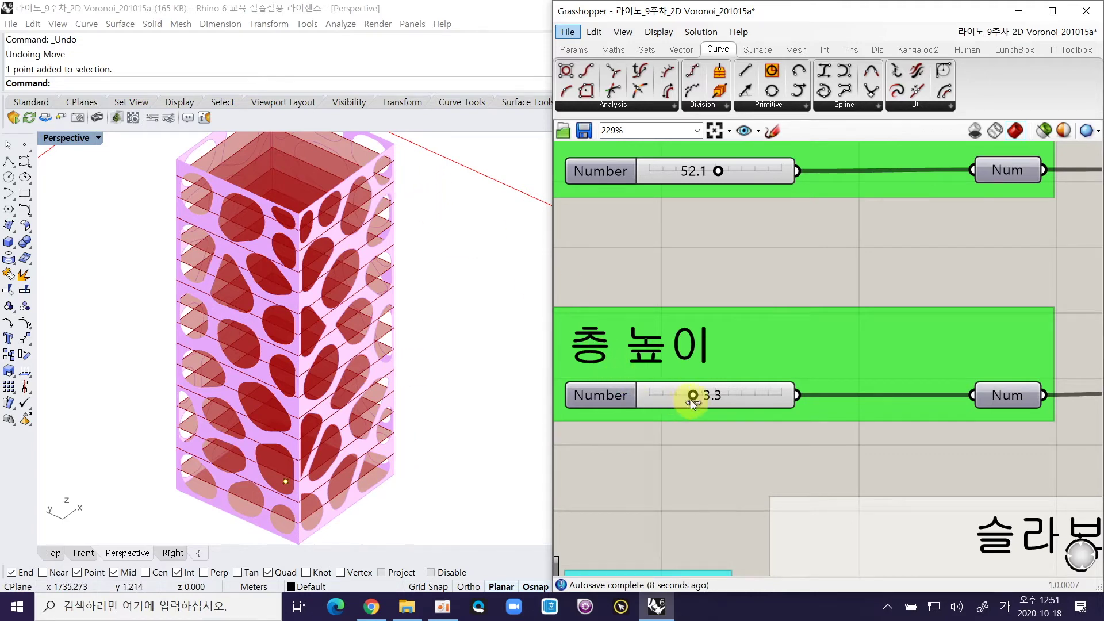
mouse_move(693, 396)
left_mouse_down()
mouse_move(729, 396)
mouse_move(702, 394)
left_mouse_up()
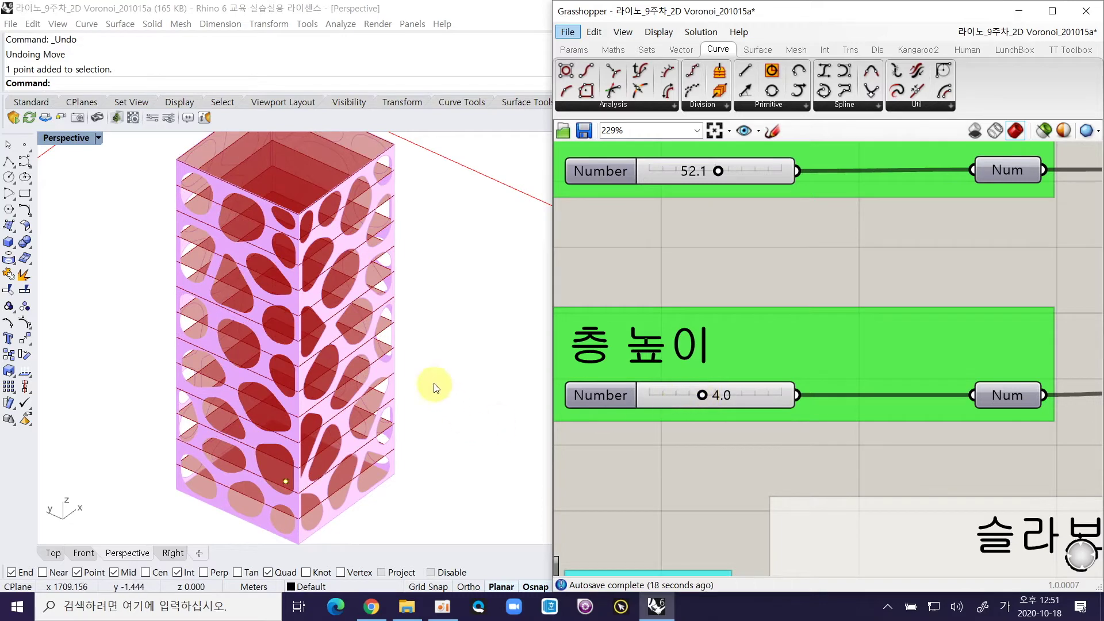
Step: Bake the slab surface component from the Bake! 슬라브 group onto the Default layer
left_click(434, 355)
right_click_drag(416, 336, 420, 352, "ctrl")
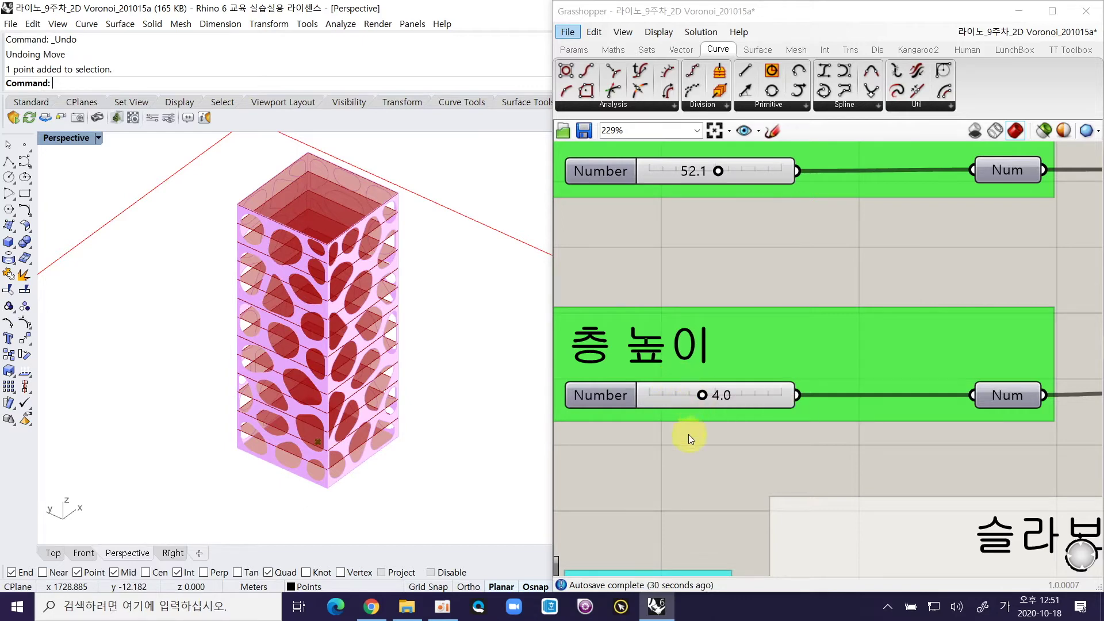
right_click_drag(849, 423, 756, 381)
right_click_drag(750, 340, 754, 365, "ctrl")
right_click_drag(671, 440, 680, 328)
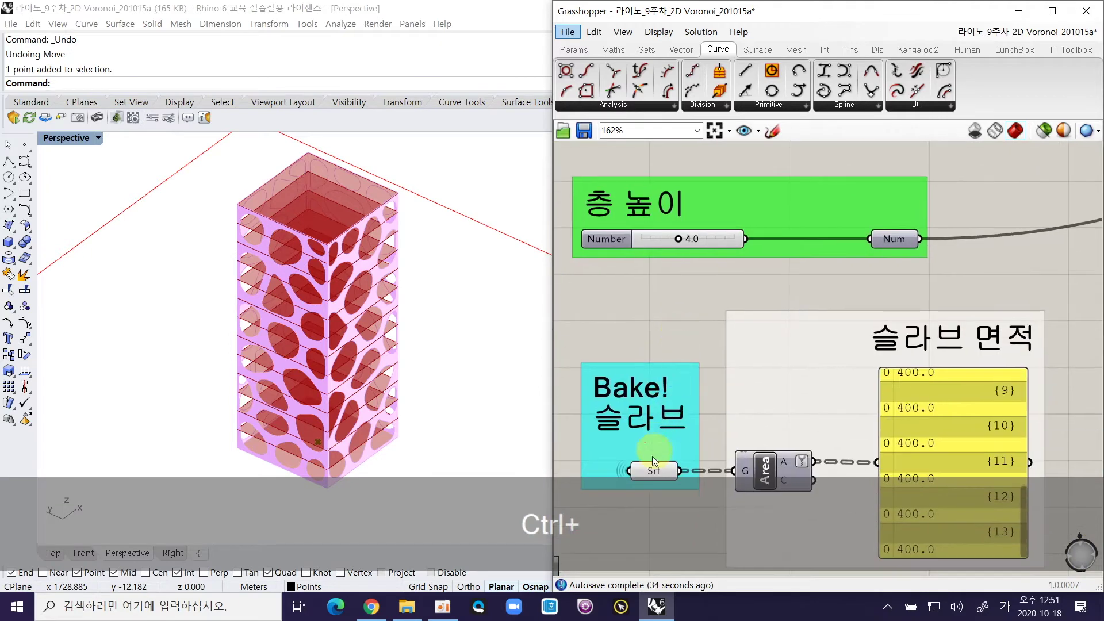
right_click_drag(650, 481, 666, 387, "ctrl")
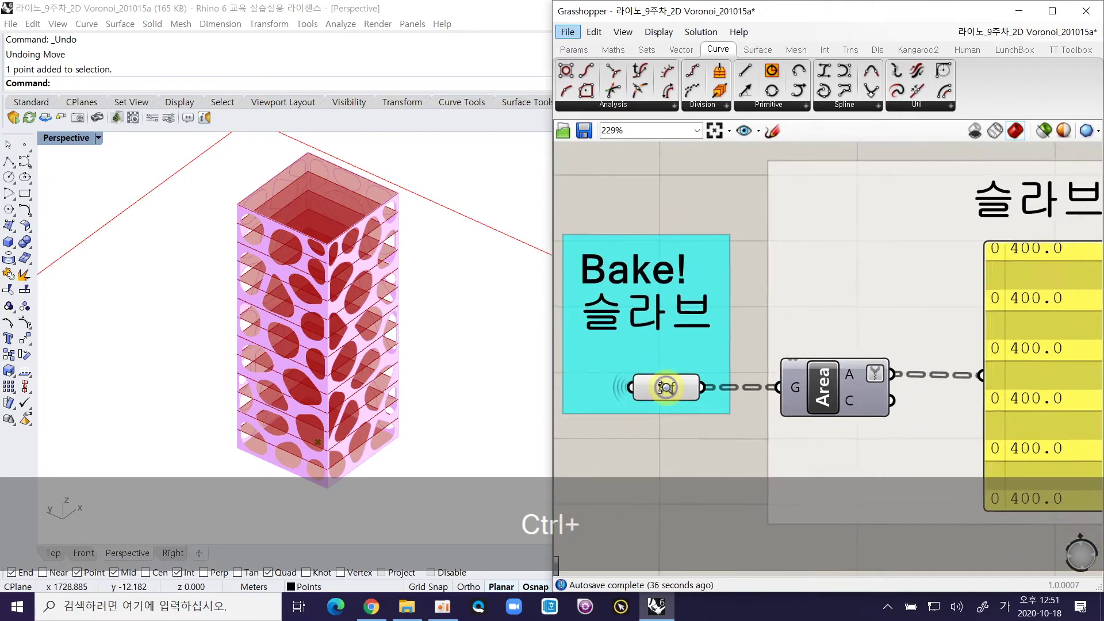
left_click(667, 391)
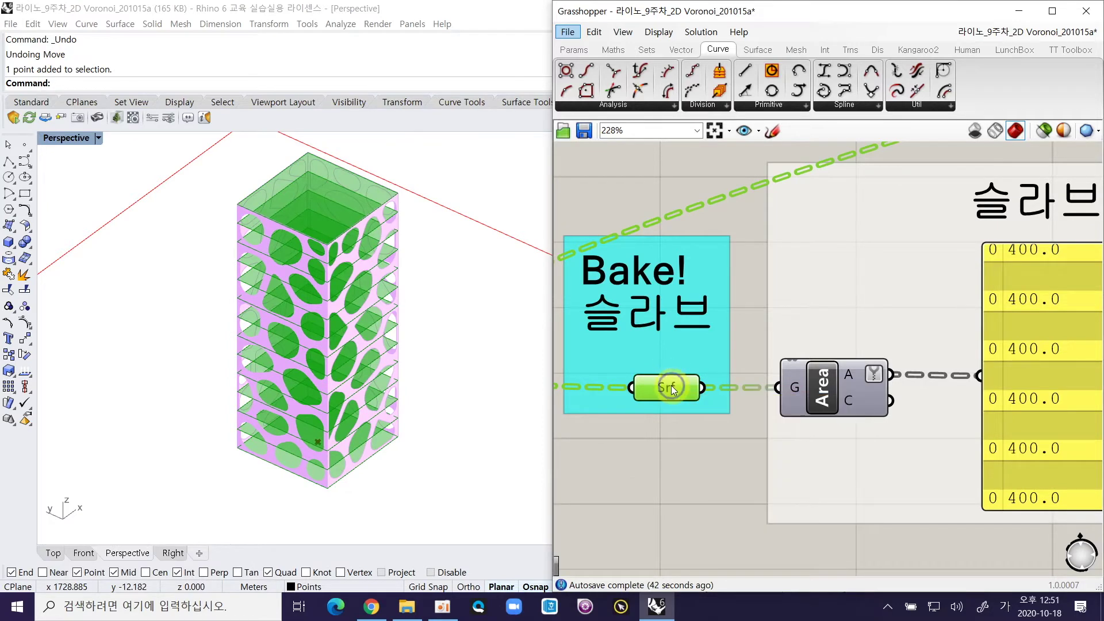
right_click(671, 385)
left_click(712, 360)
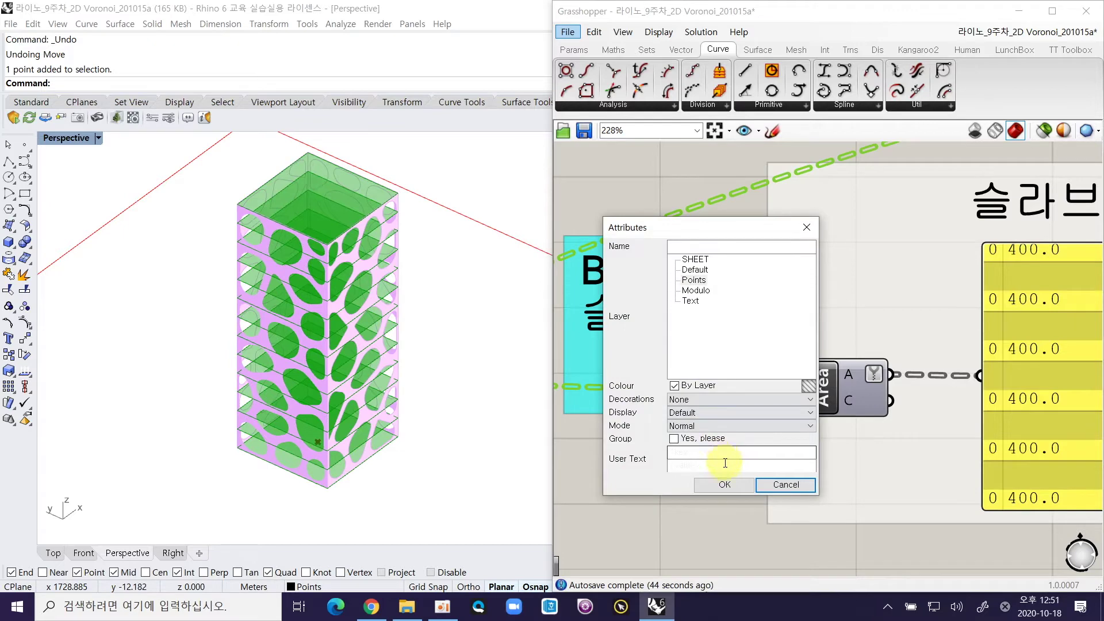
left_click(724, 484)
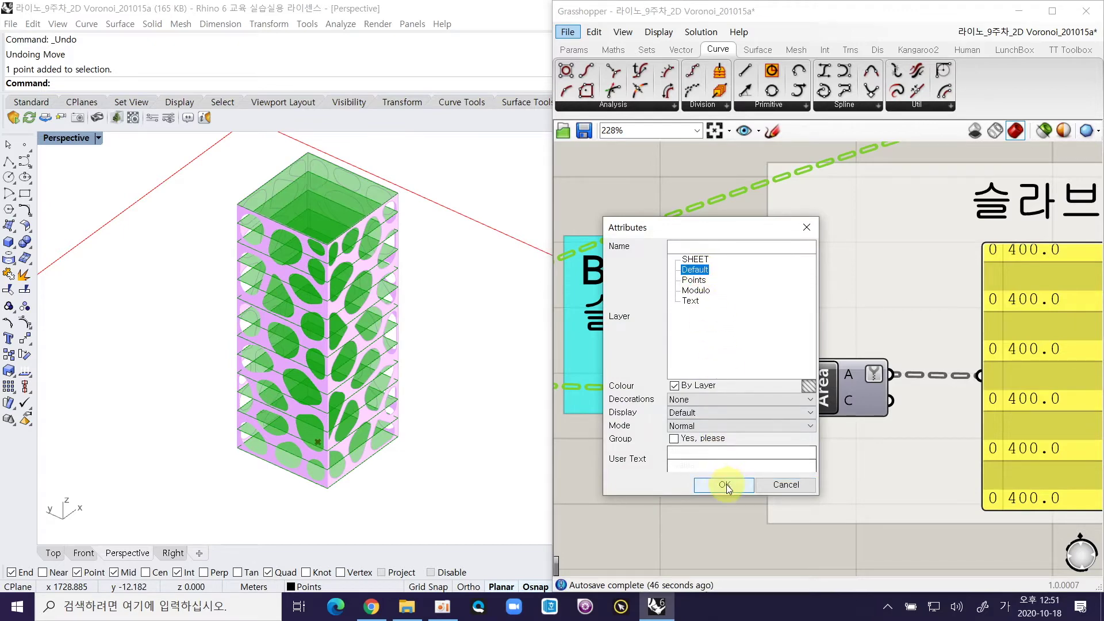
Step: Select the last baked slabs with SelLast and move them away from the tower by the length of one site boundary edge
scroll(278, 301, "down", 5)
key("ctrl+s")
type("ㄴ")
key("BackSpace")
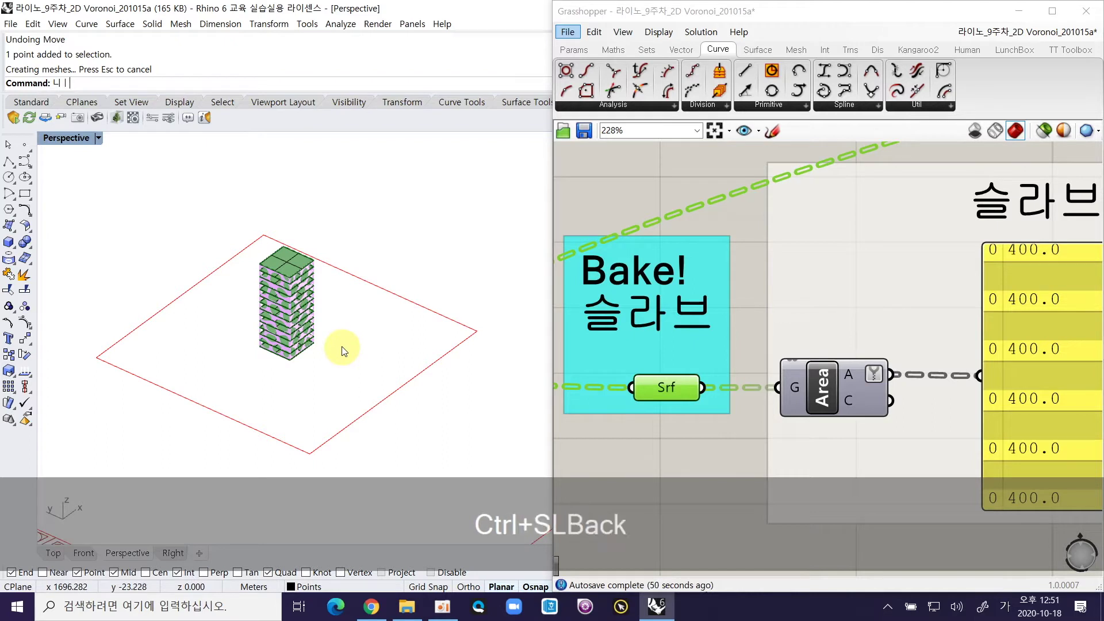
key("Hangul")
type("sl")
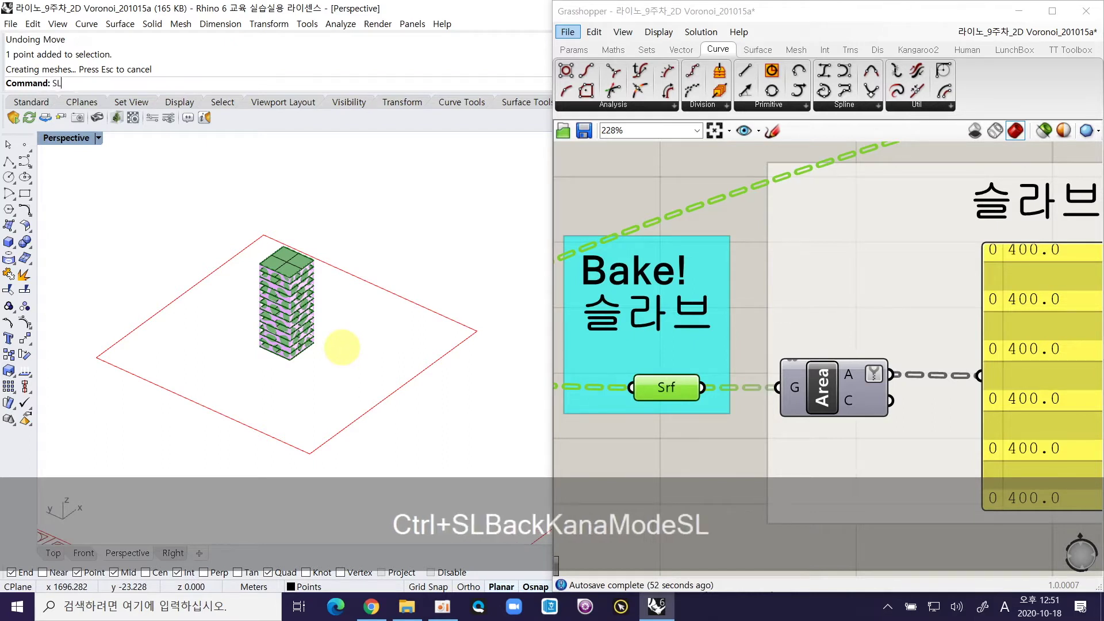
key("space")
type("m")
key("space")
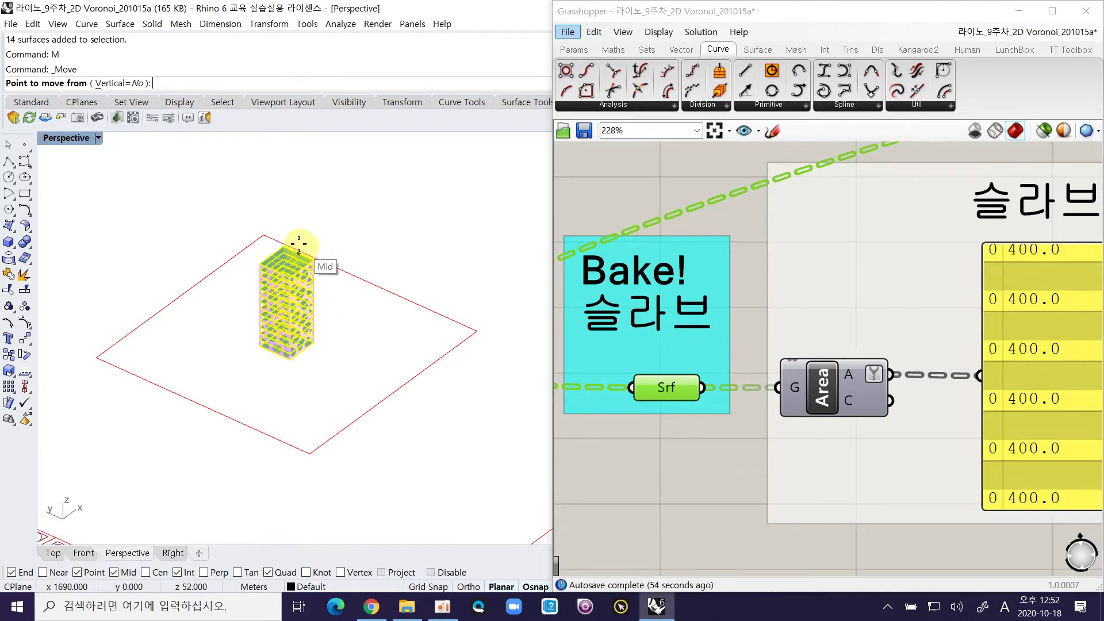
left_click(263, 235)
left_click(478, 331)
Step: Zoom to the moved slabs, deselect them, and go back to the first entry of the slab area list
right_click_drag(441, 387, 308, 323, "shift")
type("zs")
key("Return")
key("Escape")
right_click_drag(338, 417, 285, 395, "ctrl")
right_click_drag(285, 396, 304, 426, "shift")
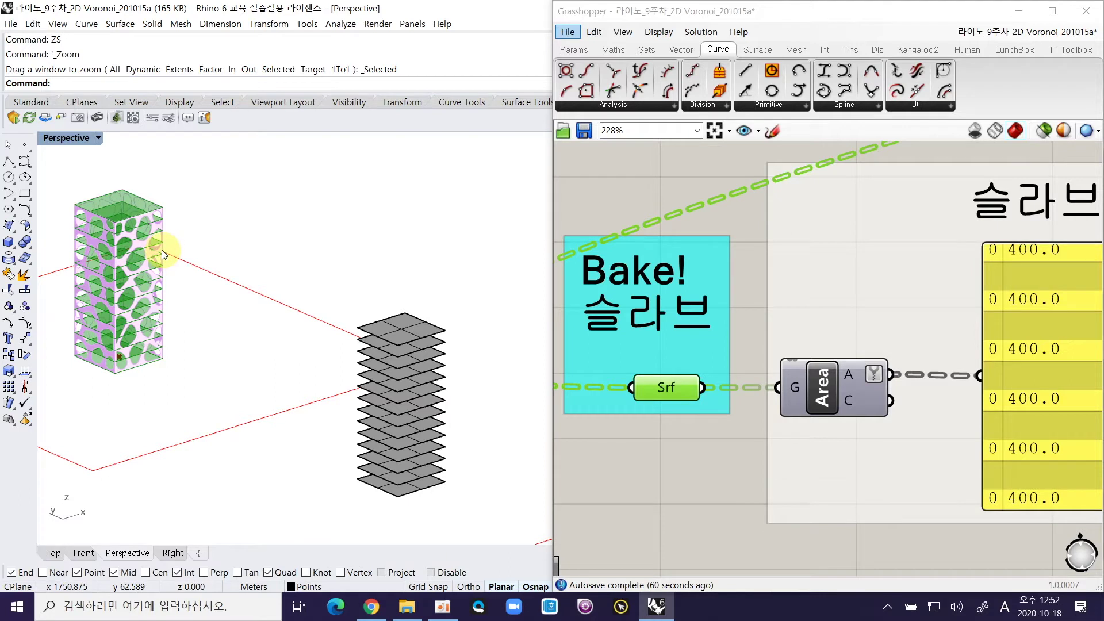
right_click_drag(1003, 320, 767, 325)
right_click_drag(959, 447, 980, 471)
left_click_drag(991, 496, 984, 327)
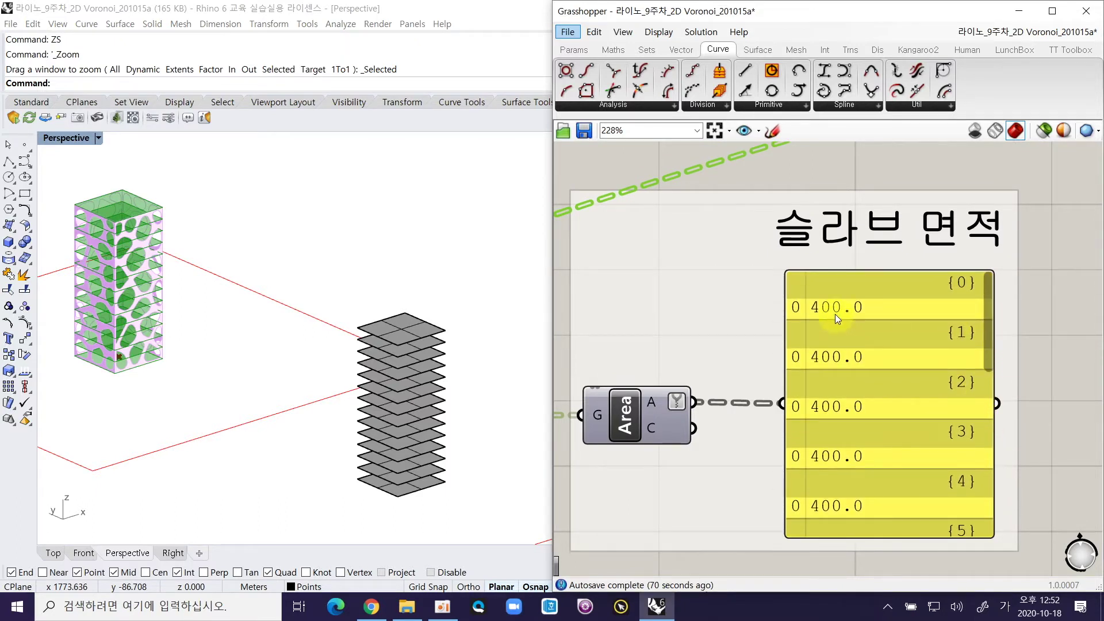
Step: Pick individual moved slabs one after another and compare them with the slab area list down to its last entry
right_click_drag(184, 363, 200, 358)
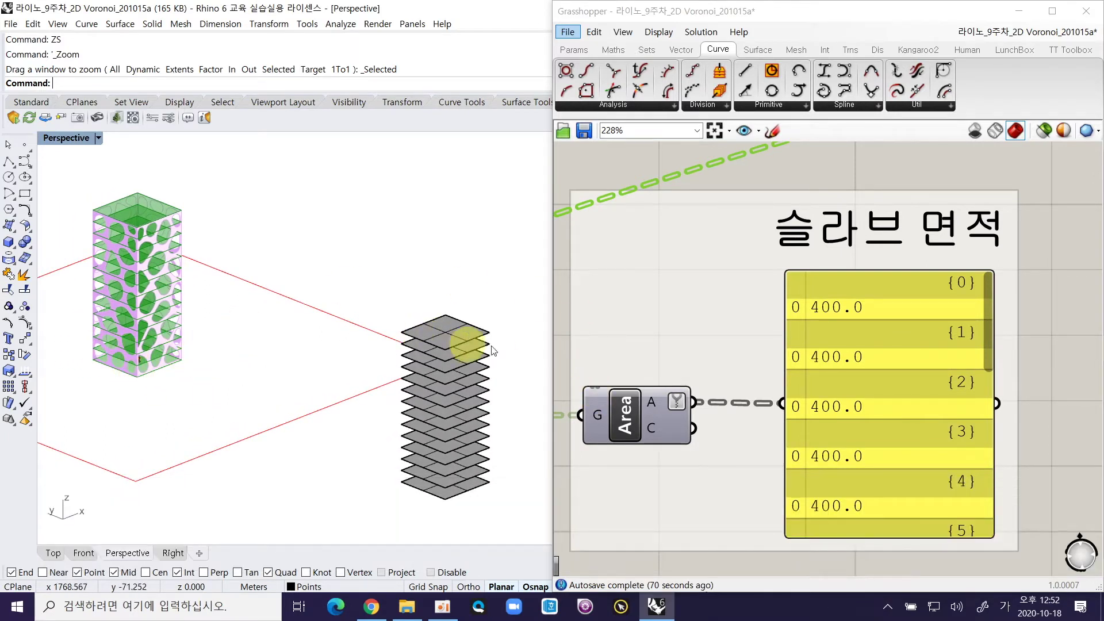
left_click(464, 333)
left_click(493, 487)
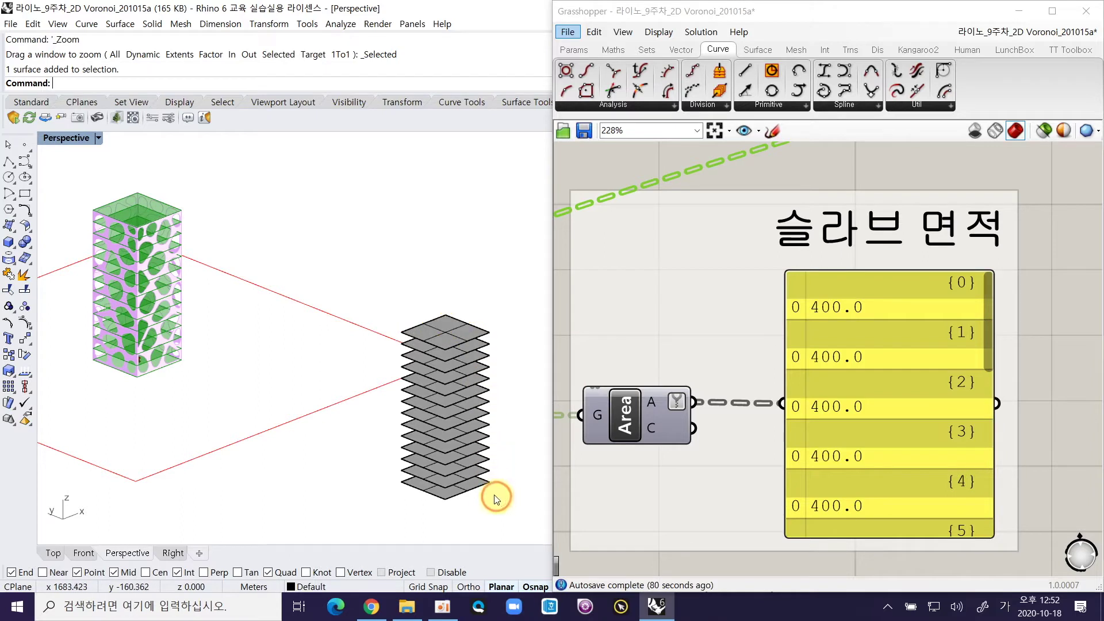
left_click(481, 479)
left_click(489, 470)
left_click(486, 459)
left_click(485, 448)
left_click(485, 437)
left_click(485, 426)
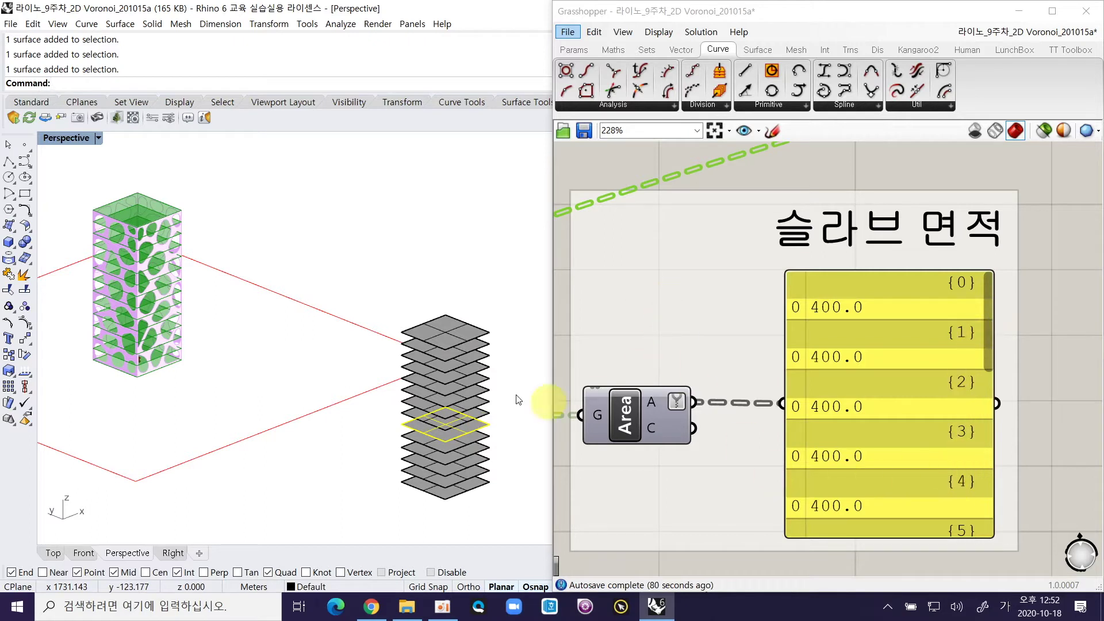
left_click_drag(991, 329, 992, 513)
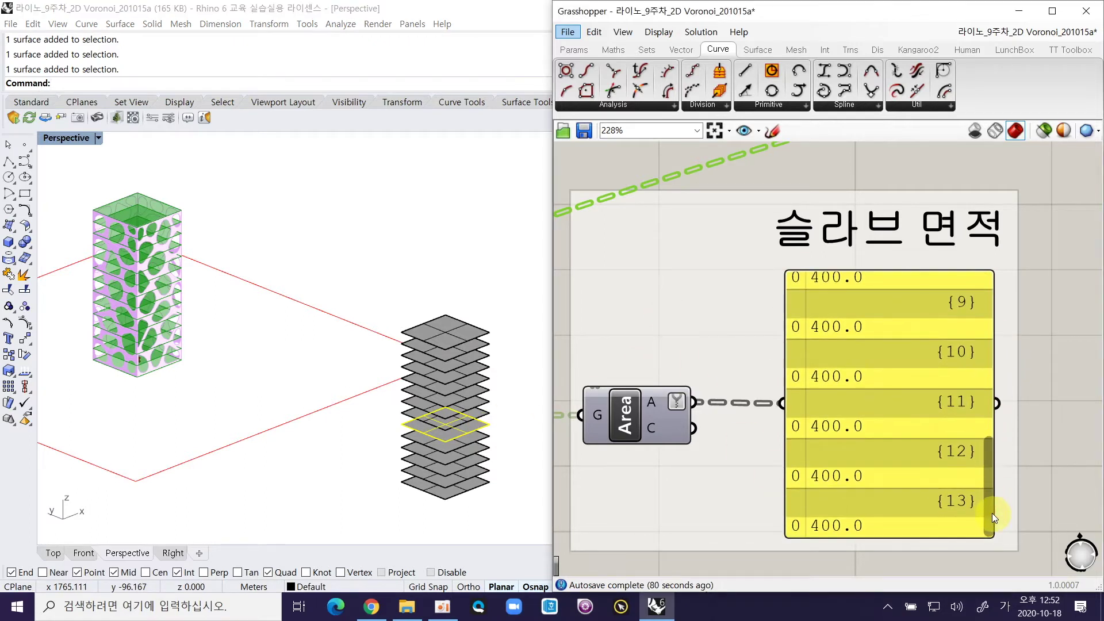
Step: Delete all the moved slabs and undo the deletion
left_click(408, 288)
left_click_drag(361, 262, 521, 535)
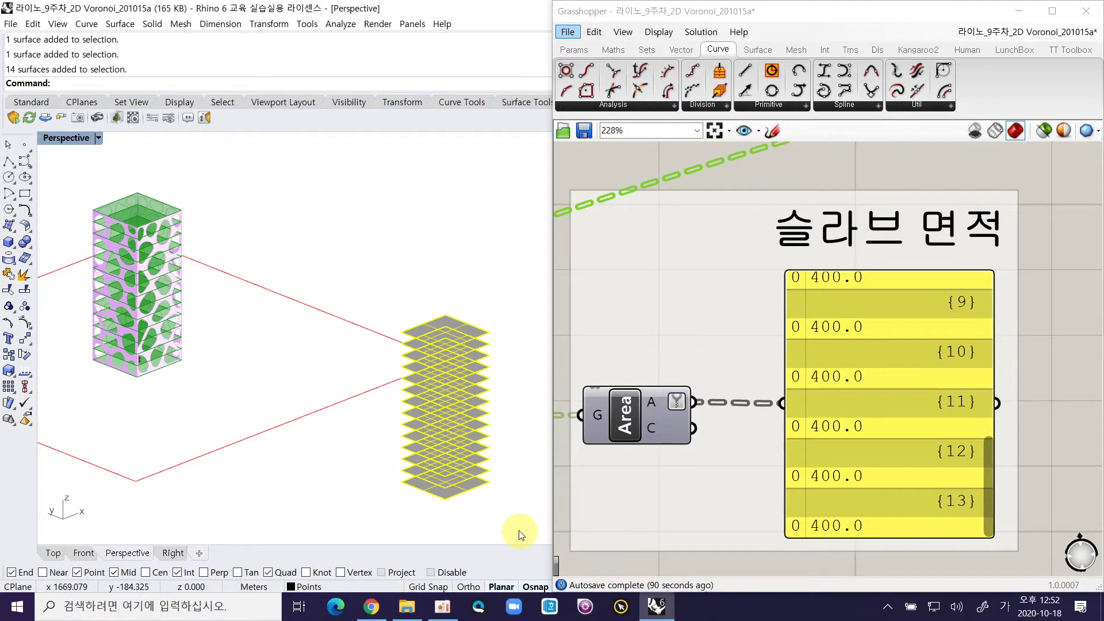
key("Delete")
right_click_drag(246, 297, 368, 375, "shift")
right_click_drag(252, 374, 305, 376, "ctrl")
right_click_drag(293, 316, 429, 421, "ctrl")
key("ctrl+z")
right_click_drag(431, 377, 454, 403, "ctrl")
right_click_drag(455, 402, 291, 331, "shift")
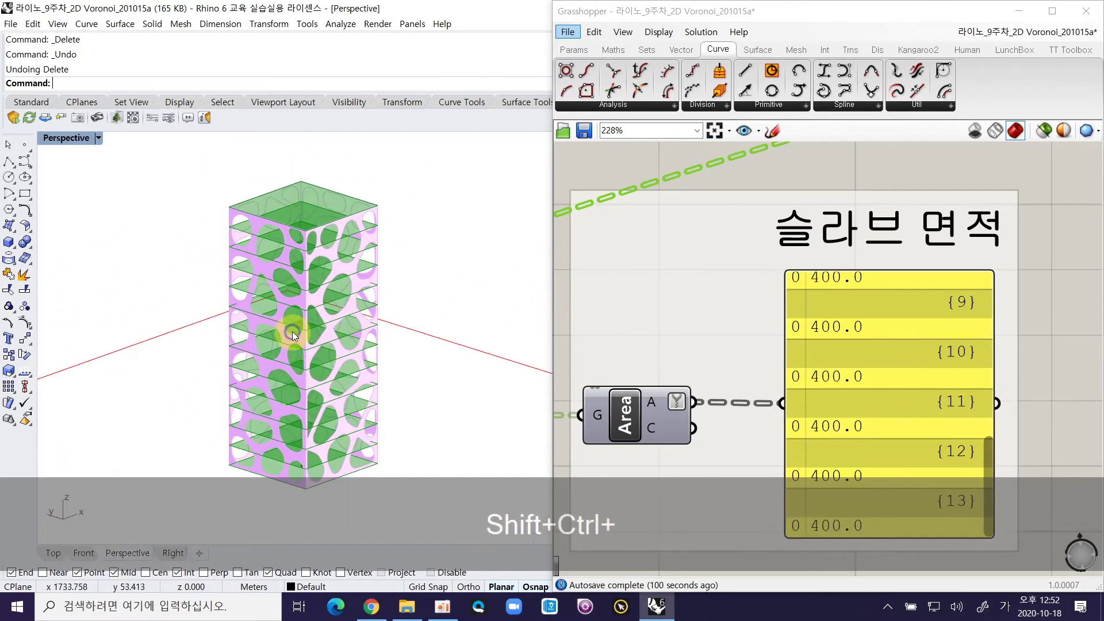
Step: Move the building boundary (건물 경계) group down next to the slab area group on the canvas
scroll(827, 274, "down", 3)
right_click_drag(747, 277, 805, 465)
right_click_drag(775, 347, 733, 309)
left_click(868, 517)
mouse_move(868, 517)
left_mouse_down()
mouse_move(889, 451)
mouse_move(881, 512)
left_mouse_up()
right_click_drag(871, 469, 827, 444, "ctrl")
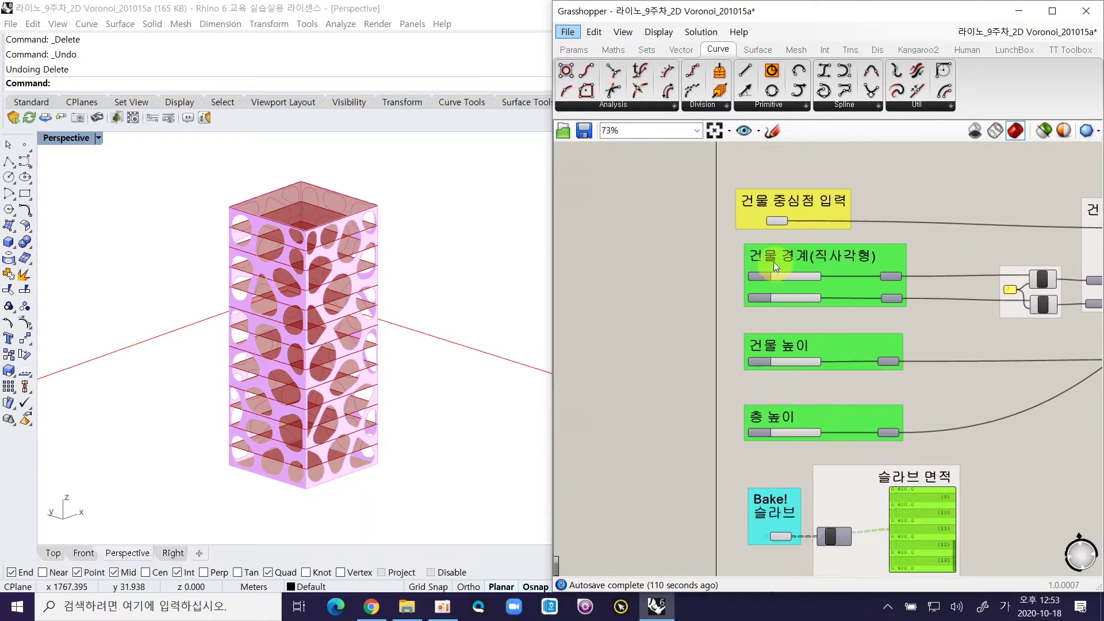
left_click_drag(717, 235, 908, 314)
left_click_drag(850, 292, 689, 537)
right_click_drag(689, 537, 729, 360)
left_click_drag(729, 361, 820, 447)
right_click_drag(887, 426, 837, 394)
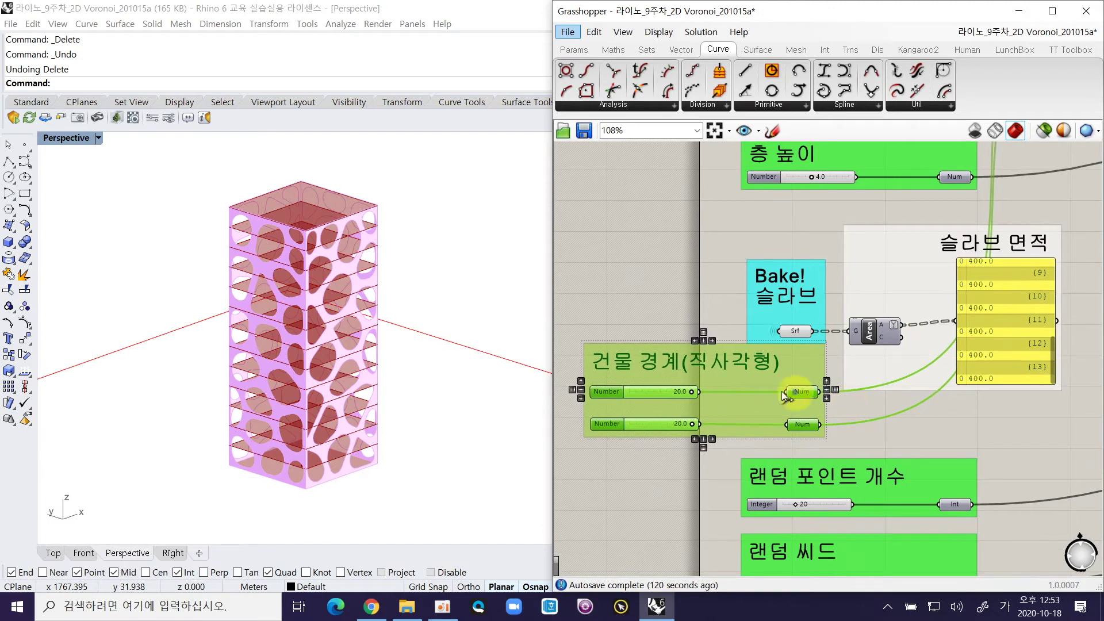
left_click(670, 473)
Step: Try 12.9 and 10.0 for the first building boundary dimension and check the slab area list from first to last entry
left_click_drag(688, 392, 663, 391)
left_click_drag(1053, 365, 1052, 279)
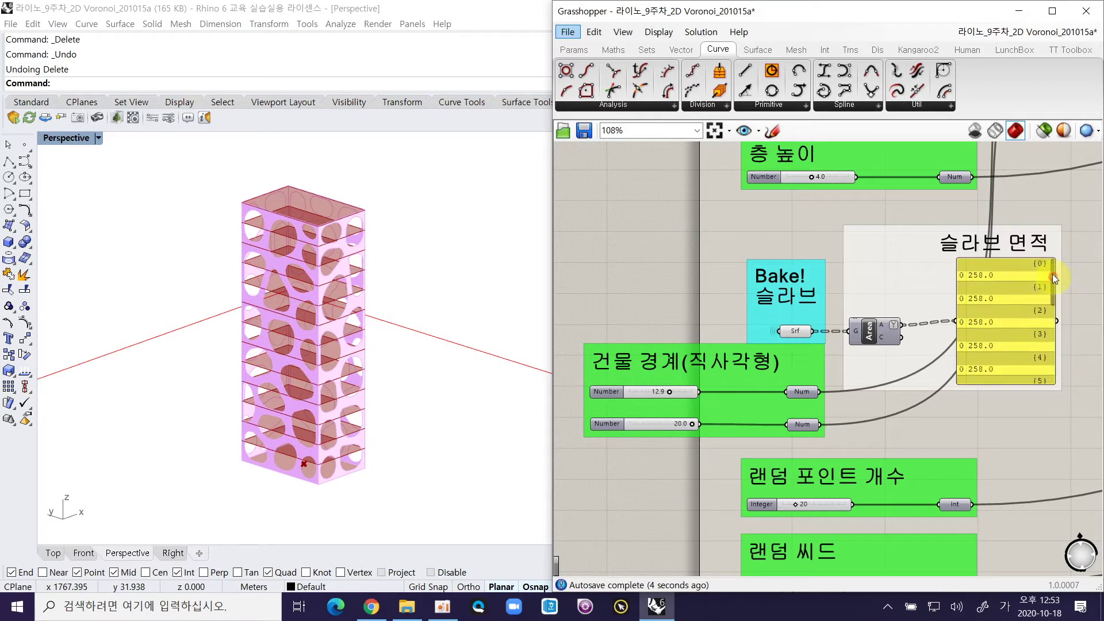
left_click_drag(670, 392, 662, 392)
double_click(661, 392)
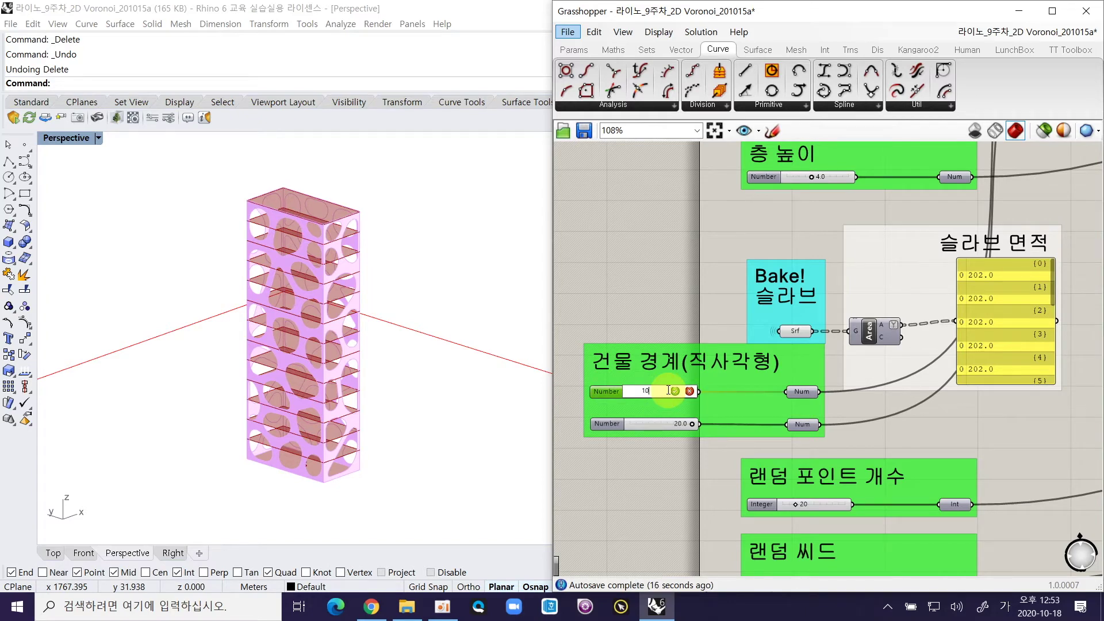
left_click(675, 392)
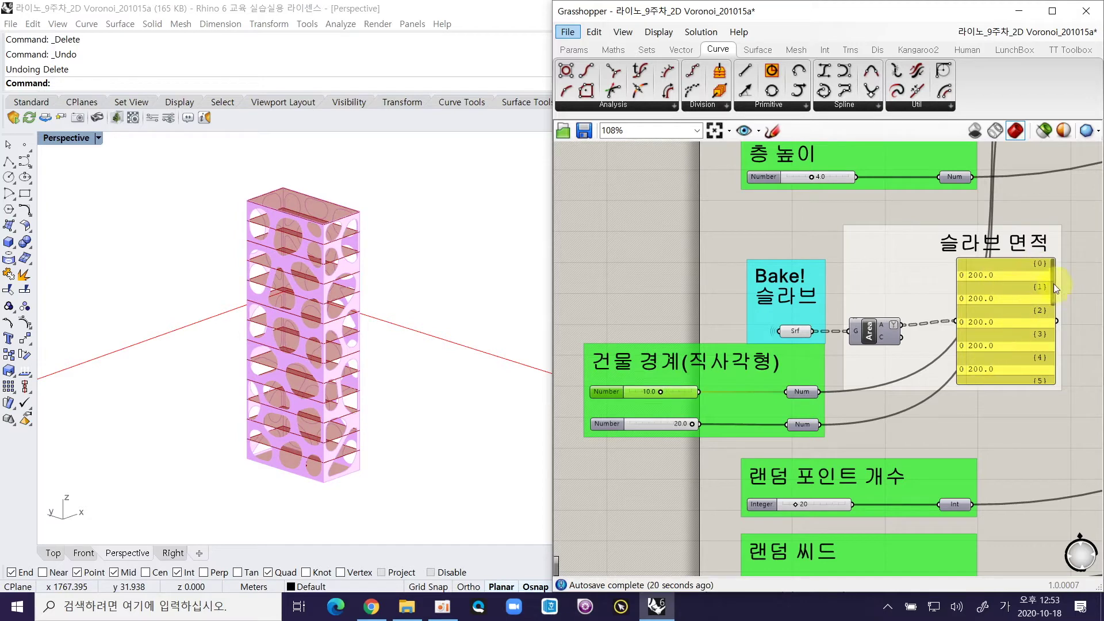
left_click_drag(1051, 288, 1062, 370)
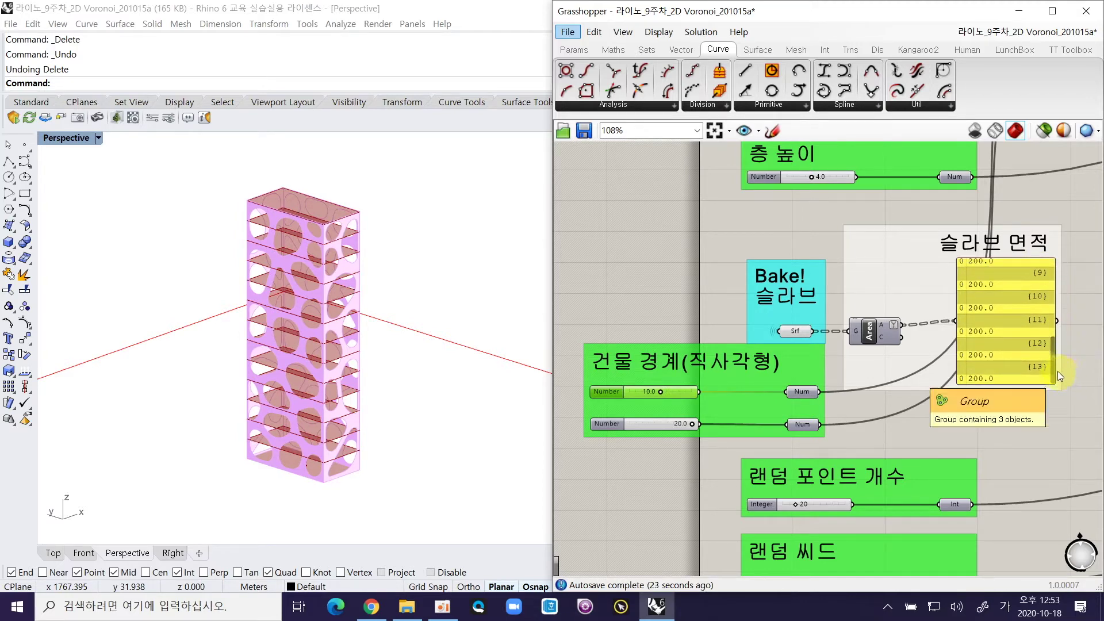
Step: Inspect the slab area list up close and try 12.0 for the first building boundary dimension
scroll(1065, 332, "up", 5, "ctrl")
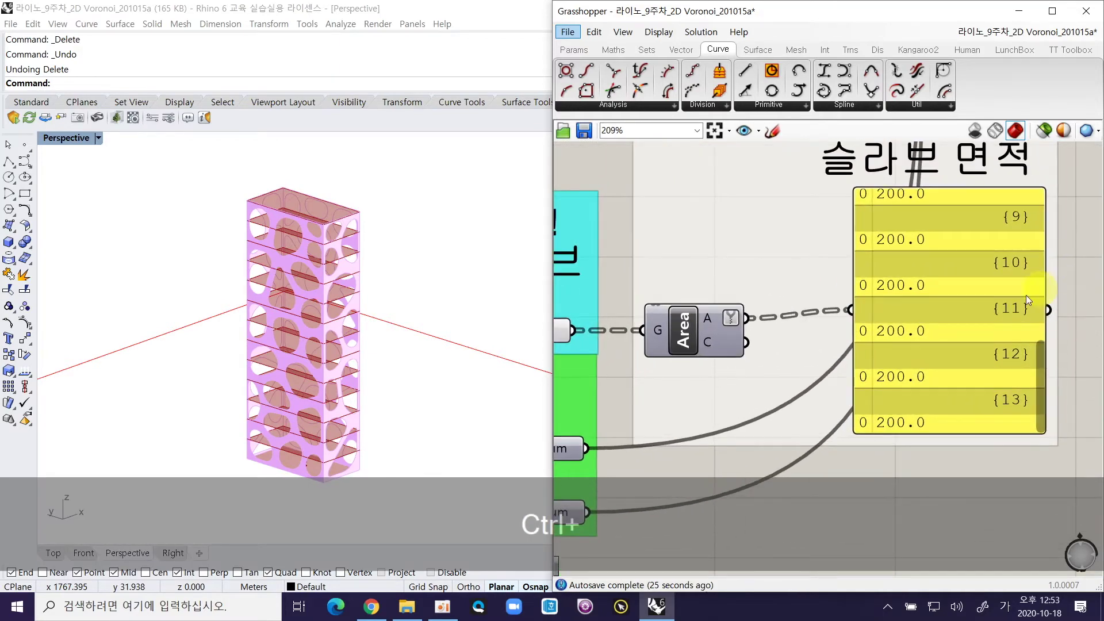
scroll(898, 277, "down", 5, "ctrl")
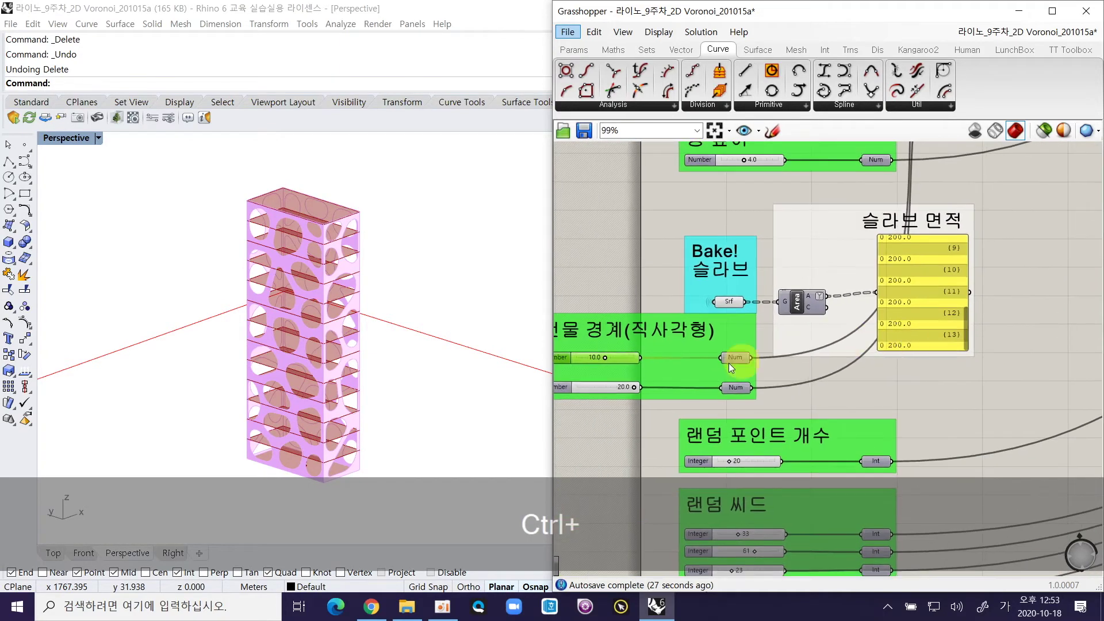
scroll(651, 369, "up", 1, "ctrl")
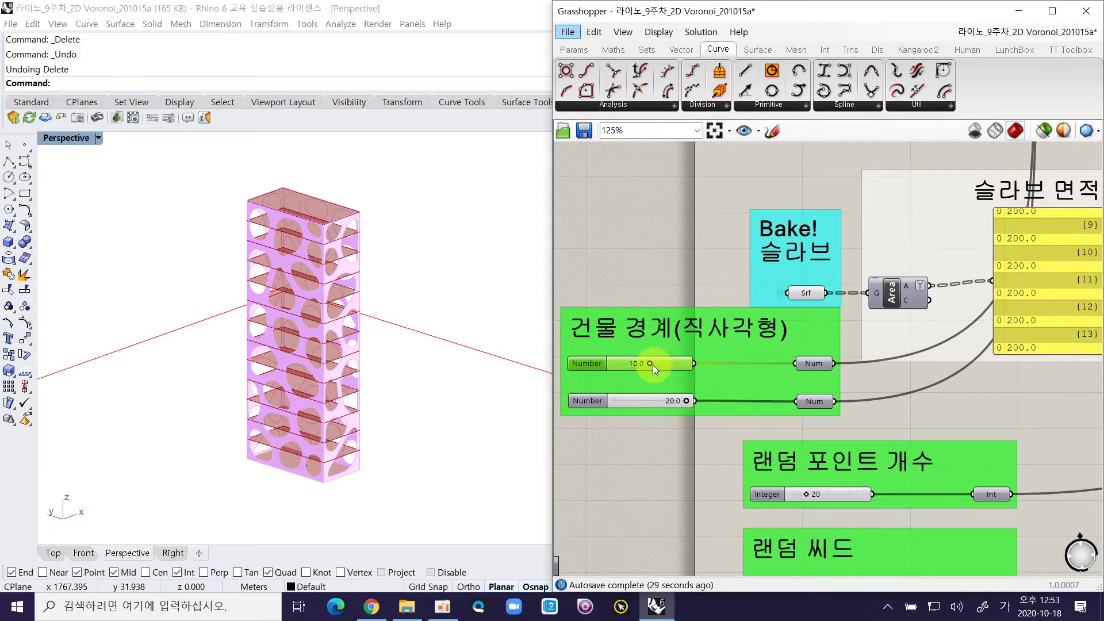
scroll(648, 367, "up", 1, "ctrl")
mouse_move(648, 361)
left_mouse_down()
mouse_move(664, 359)
mouse_move(633, 358)
mouse_move(658, 360)
left_mouse_up()
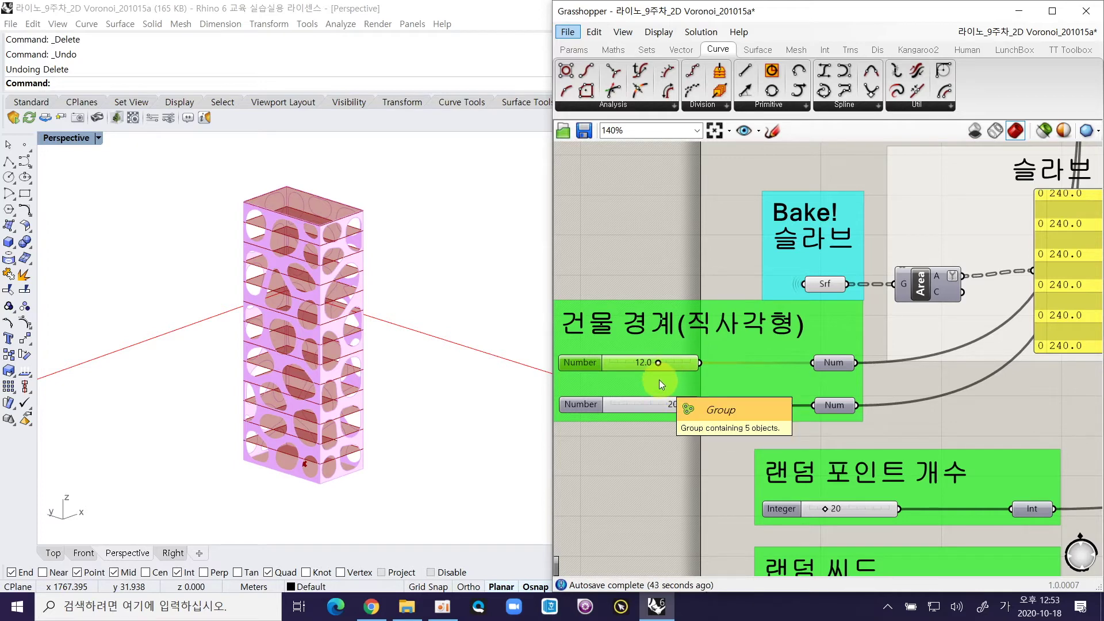
Step: Move the building boundary group back to its place above the building height group
right_click_drag(737, 386, 738, 437, "ctrl")
left_click_drag(742, 355, 721, 226)
right_click_drag(712, 292, 651, 515)
left_click_drag(664, 475, 789, 317)
Step: Try 14.6 for the first building boundary dimension and set it to 14.0
right_click_drag(668, 361, 752, 198, "ctrl")
left_click_drag(854, 272, 867, 272)
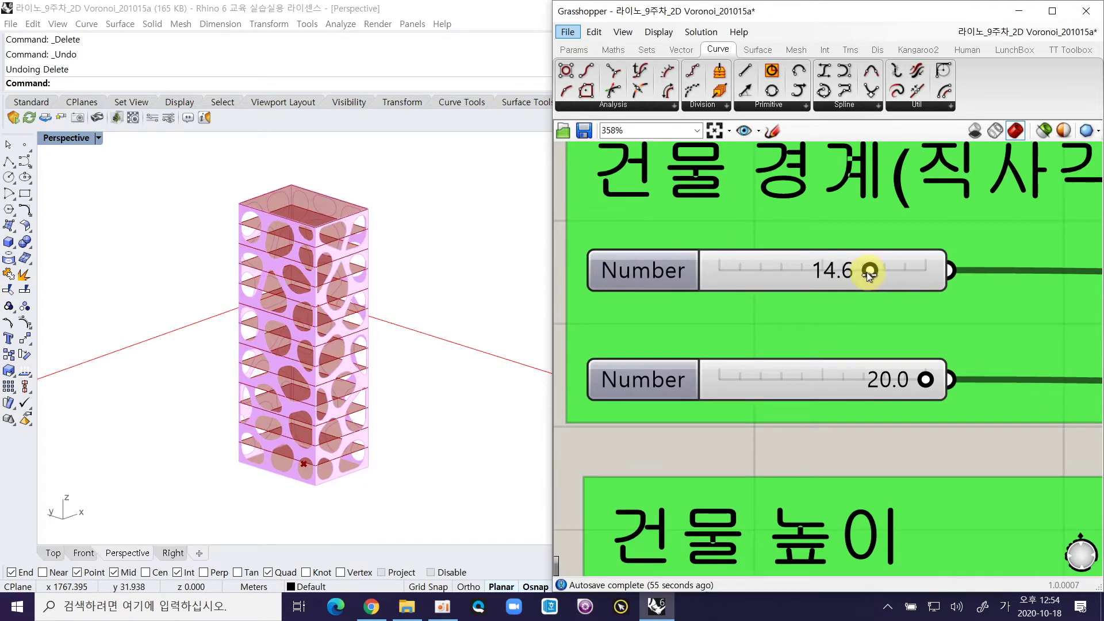
left_click_drag(876, 271, 863, 276)
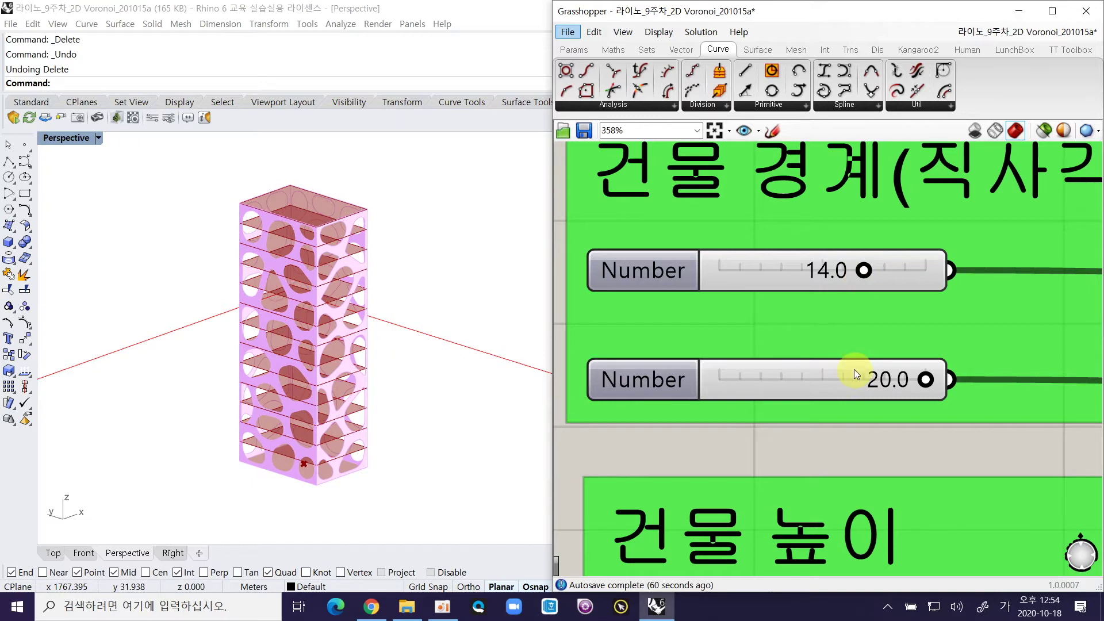
Step: Try 10 and 9 for the random point count (랜덤 포인트 개수) while viewing the tower facade up close
right_click_drag(302, 358, 289, 411)
right_click_drag(378, 305, 361, 427, "shift")
scroll(332, 399, "up", 3)
right_click_drag(763, 286, 750, 319, "ctrl")
right_click_drag(762, 452, 750, 283)
right_click_drag(745, 438, 729, 374)
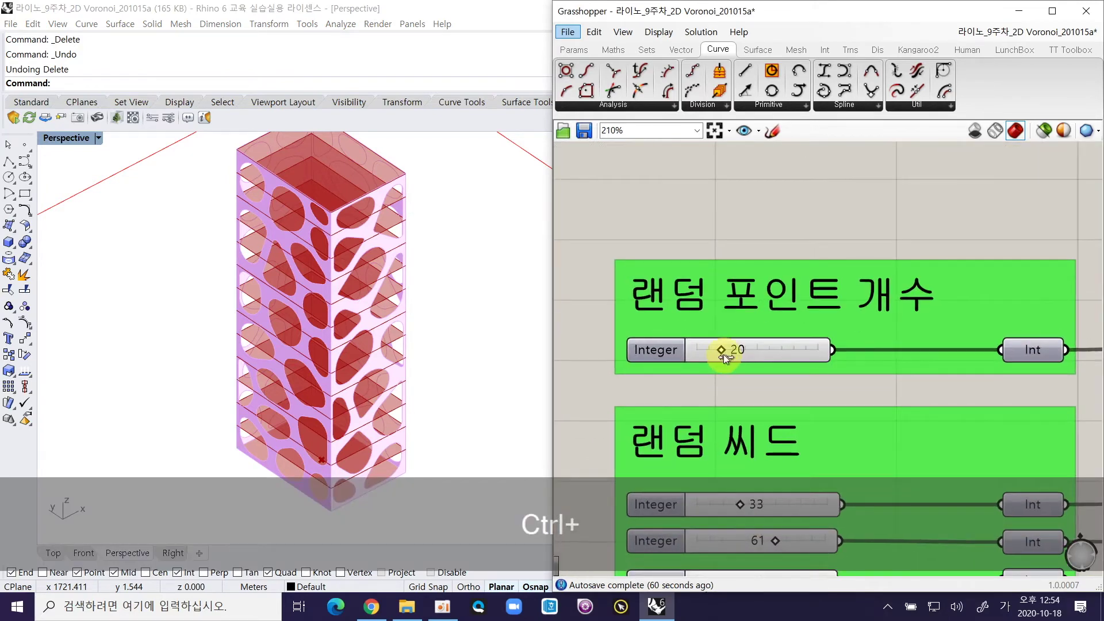
left_click_drag(722, 348, 711, 347)
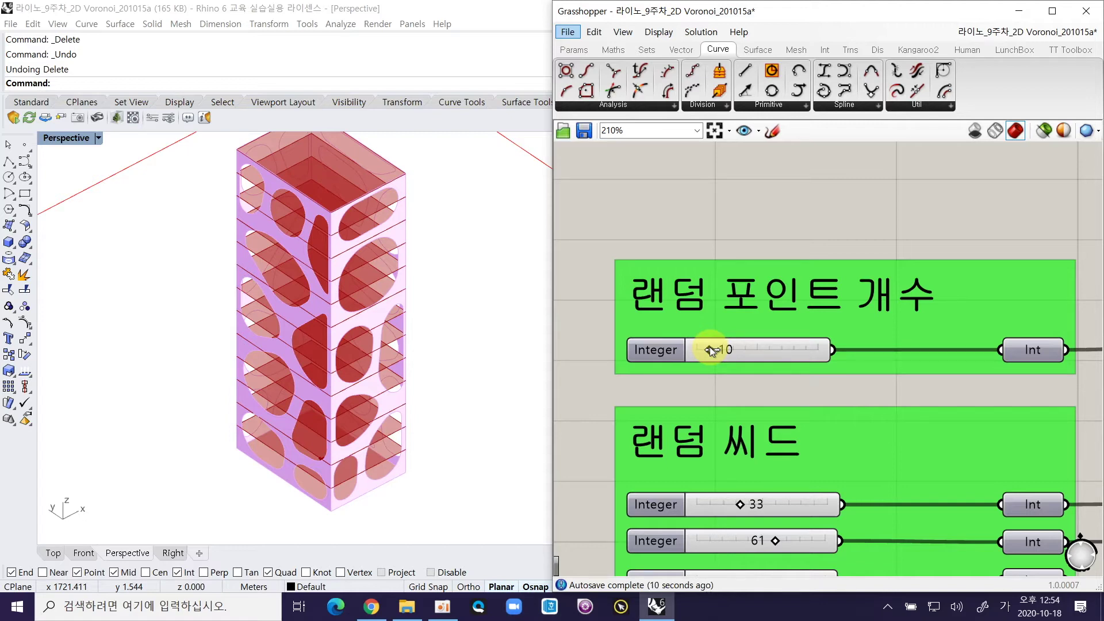
left_click_drag(709, 347, 710, 347)
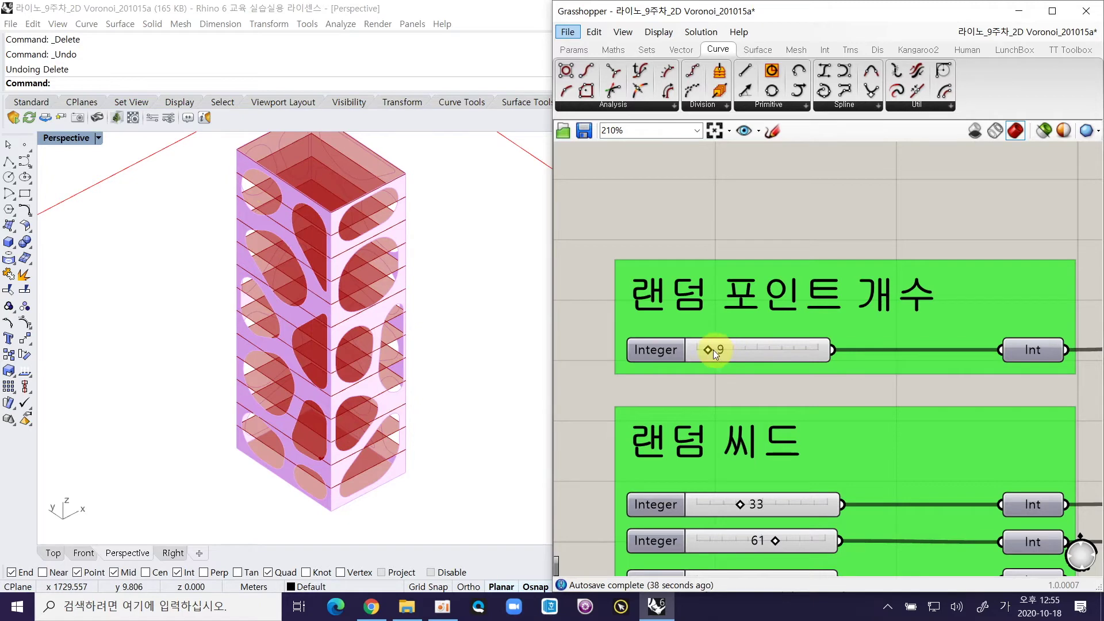
Step: Try 43 and 20 for the random point count, inspecting the facade openings, and set it to 49
left_click_drag(706, 348, 751, 343)
right_click_drag(423, 343, 373, 298, "ctrl")
right_click_drag(374, 298, 385, 309, "ctrl")
right_click_drag(388, 377, 386, 370)
right_click_drag(297, 368, 257, 424, "ctrl")
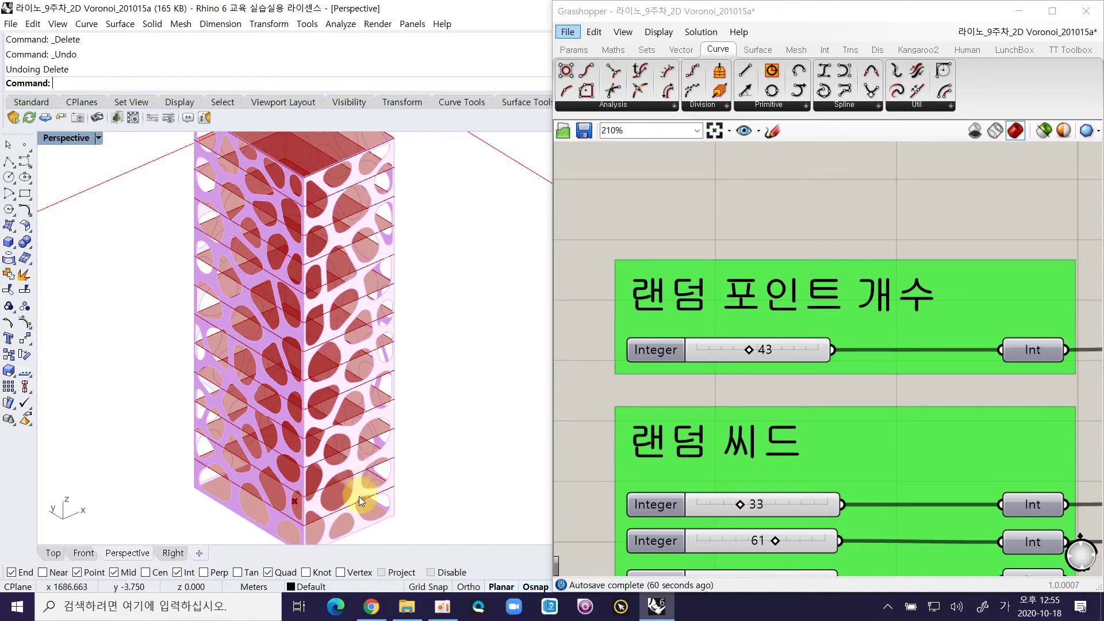
left_click_drag(751, 352, 722, 349)
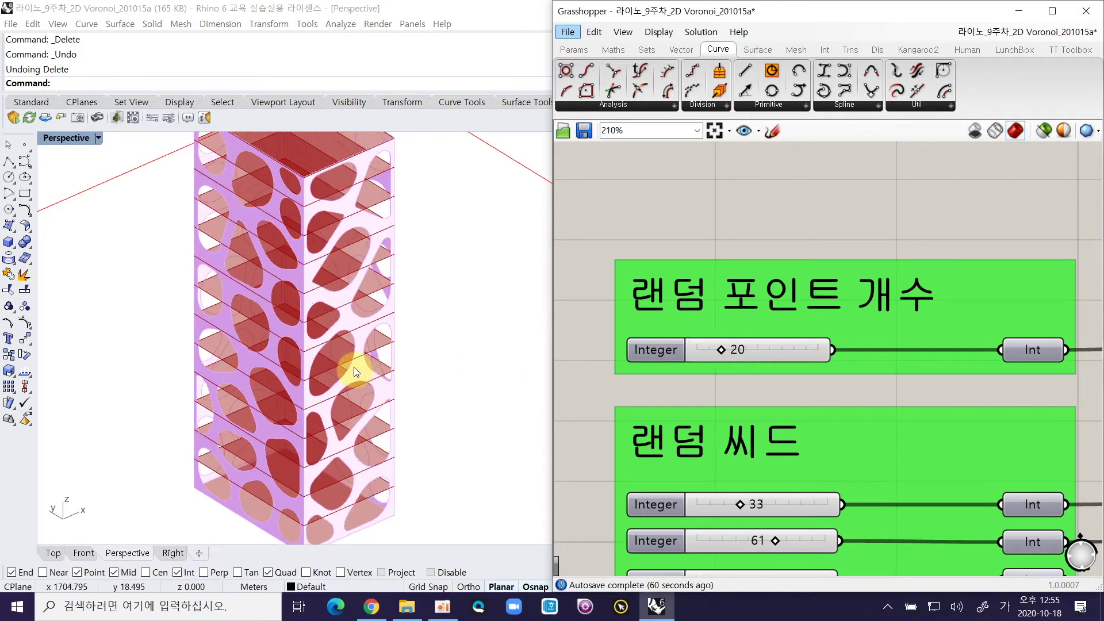
left_click_drag(713, 349, 756, 346)
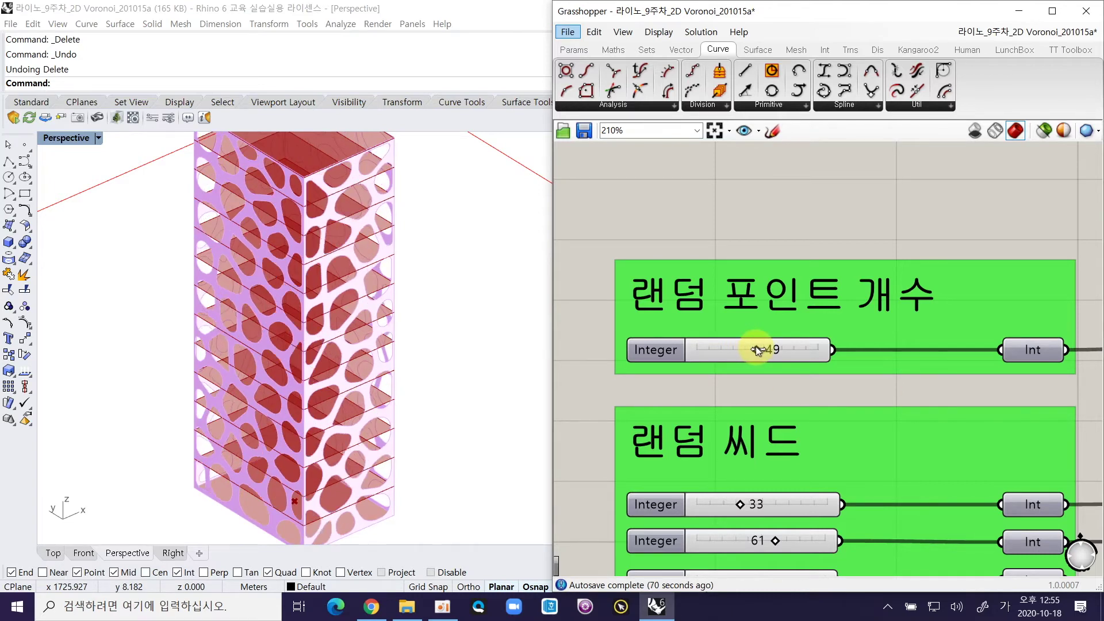
Step: Set the four random seeds (랜덤 씨드) for the facade faces to 17, 16, 10 and 65
scroll(765, 380, "down", 1)
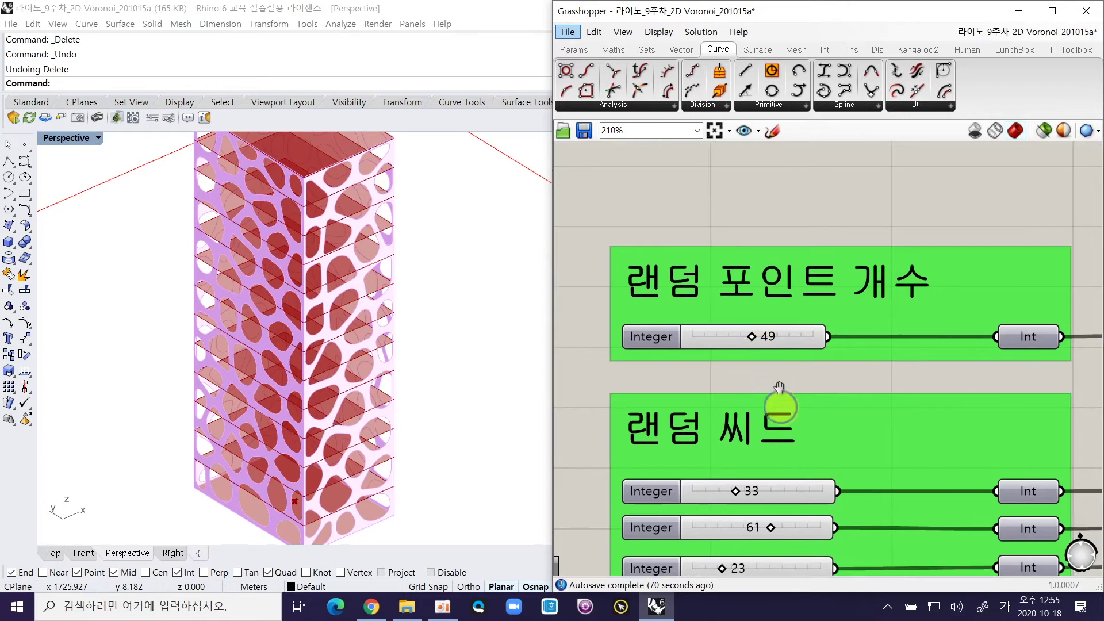
right_click_drag(331, 359, 305, 345)
right_click_drag(285, 385, 364, 345, "shift")
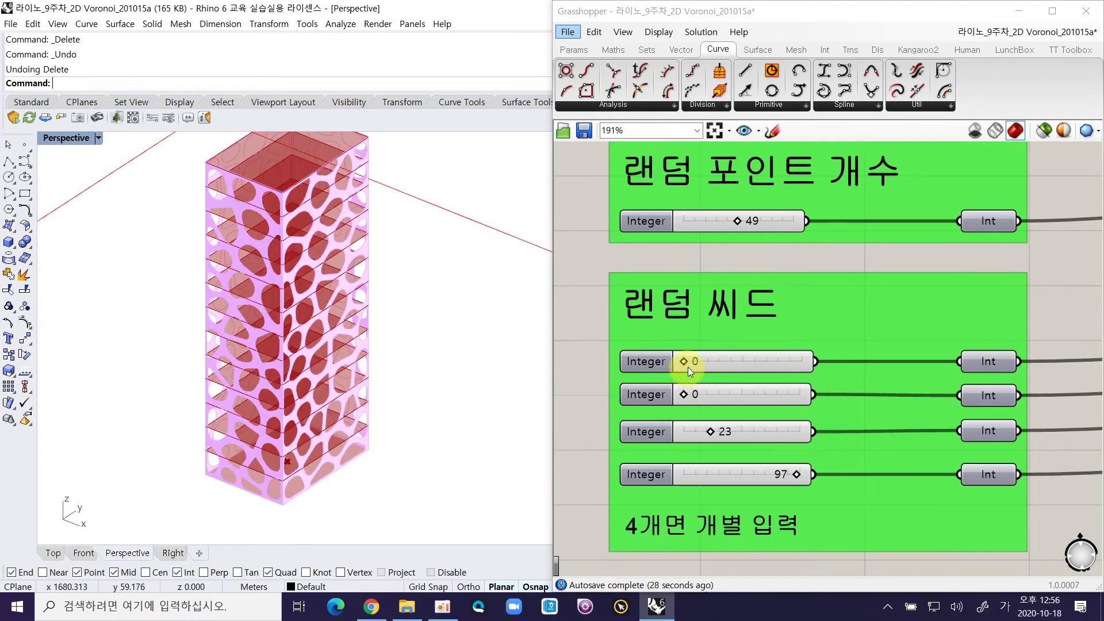
left_click_drag(685, 361, 696, 429)
left_click_drag(785, 474, 756, 473)
Step: Try 0.8 for the cell radius (셀 반지름 입력) and inspect the facade openings around the tower
scroll(834, 299, "down", 3, "ctrl")
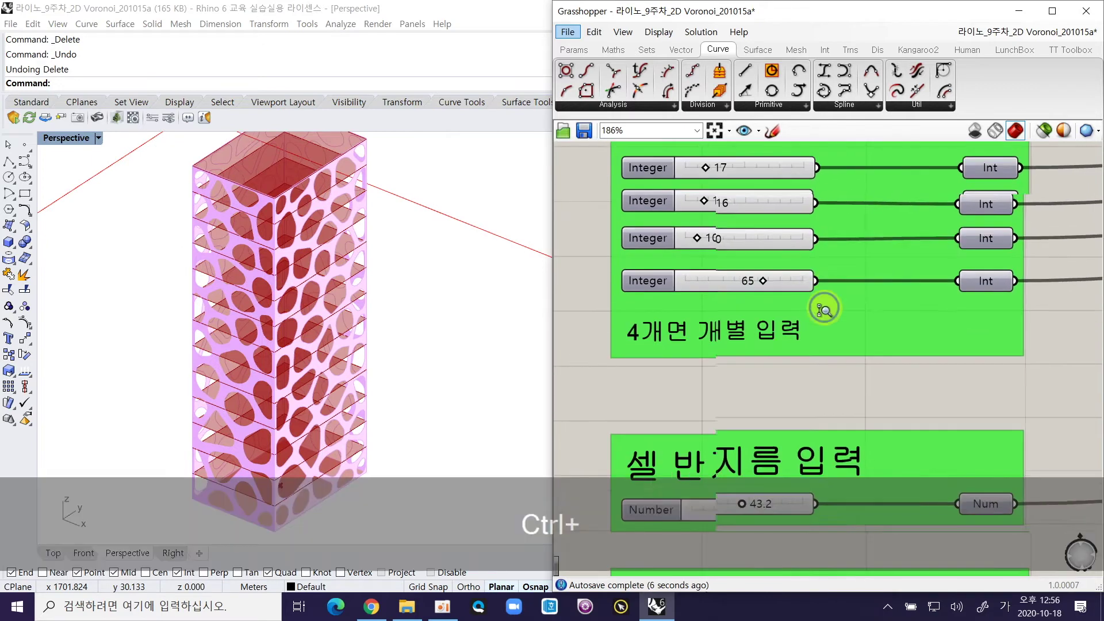
right_click_drag(824, 299, 824, 316, "ctrl")
right_click_drag(768, 476, 753, 391, "ctrl")
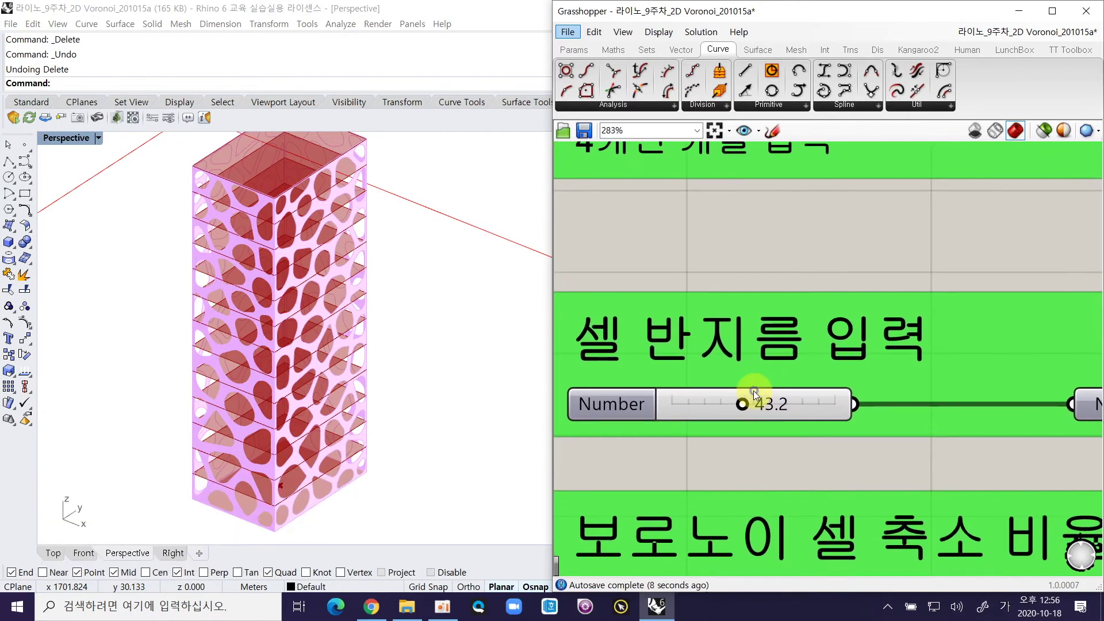
left_click_drag(744, 404, 676, 405)
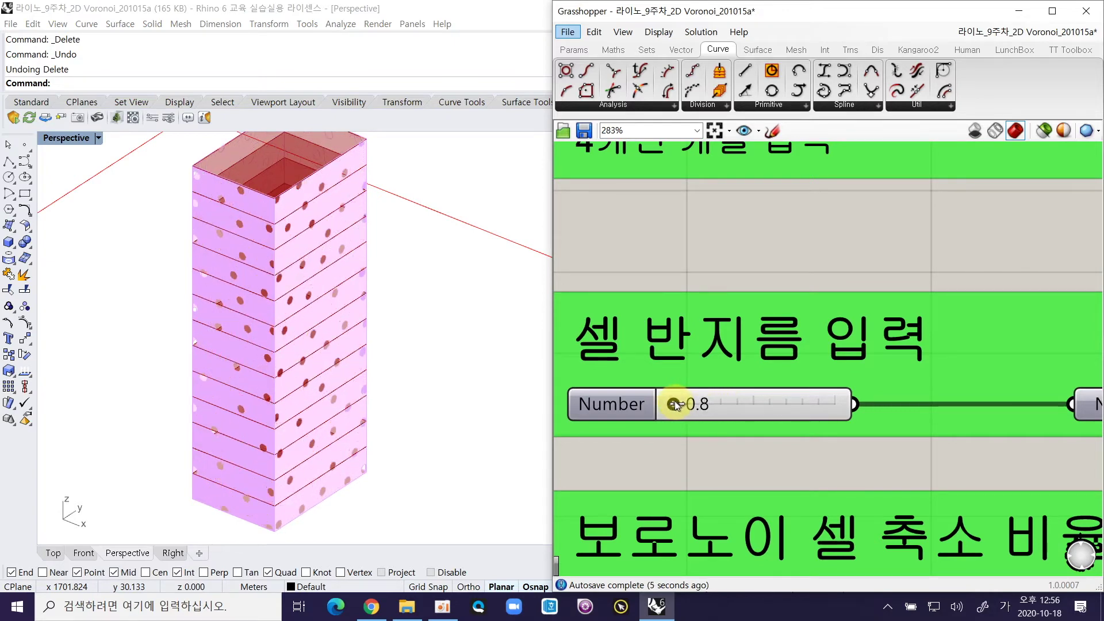
right_click_drag(296, 382, 329, 407)
right_click_drag(190, 457, 247, 431)
right_click_drag(240, 496, 307, 401, "shift")
right_click_drag(219, 391, 257, 405)
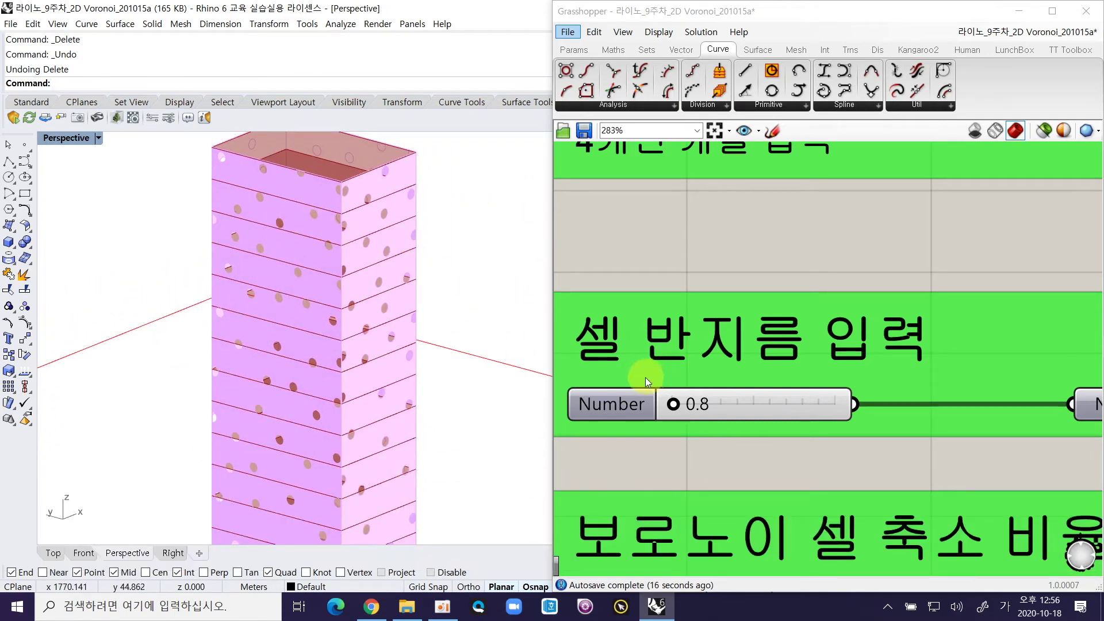
Step: Set the cell radius (셀 반지름 입력) to 17.4 and inspect the facade openings up close
left_click_drag(680, 404, 708, 408)
right_click_drag(394, 382, 247, 396)
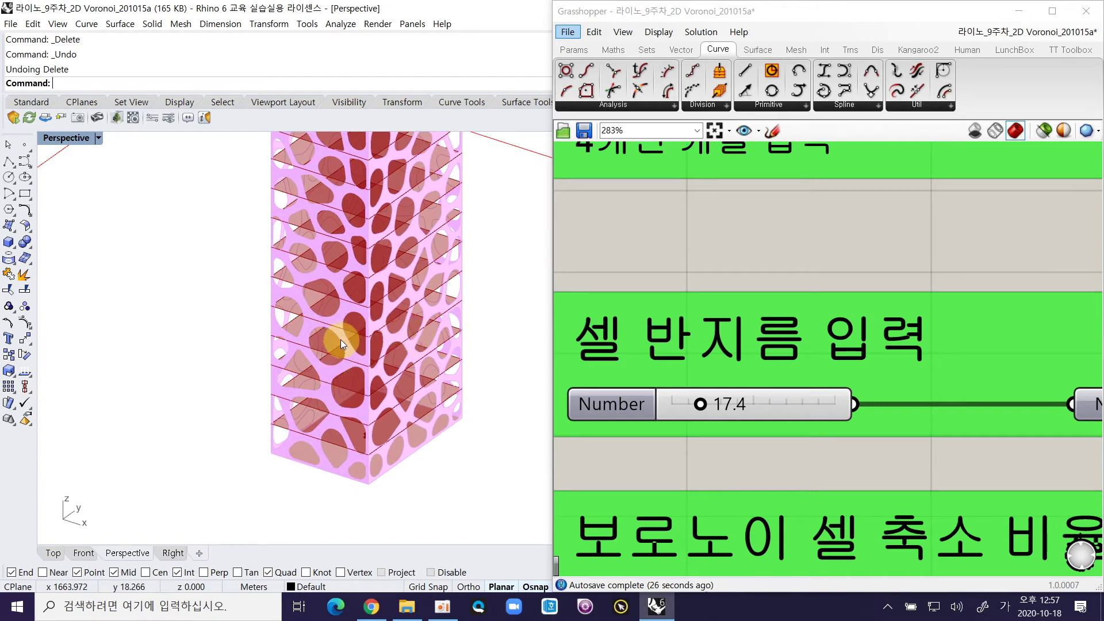
right_click_drag(313, 347, 328, 306, "ctrl")
Step: Try 0.9 for the Voronoi cell reduction ratio (보로노이 셀 축소 비율), inspect the facade, and set it to 0.7
right_click_drag(762, 439, 779, 299)
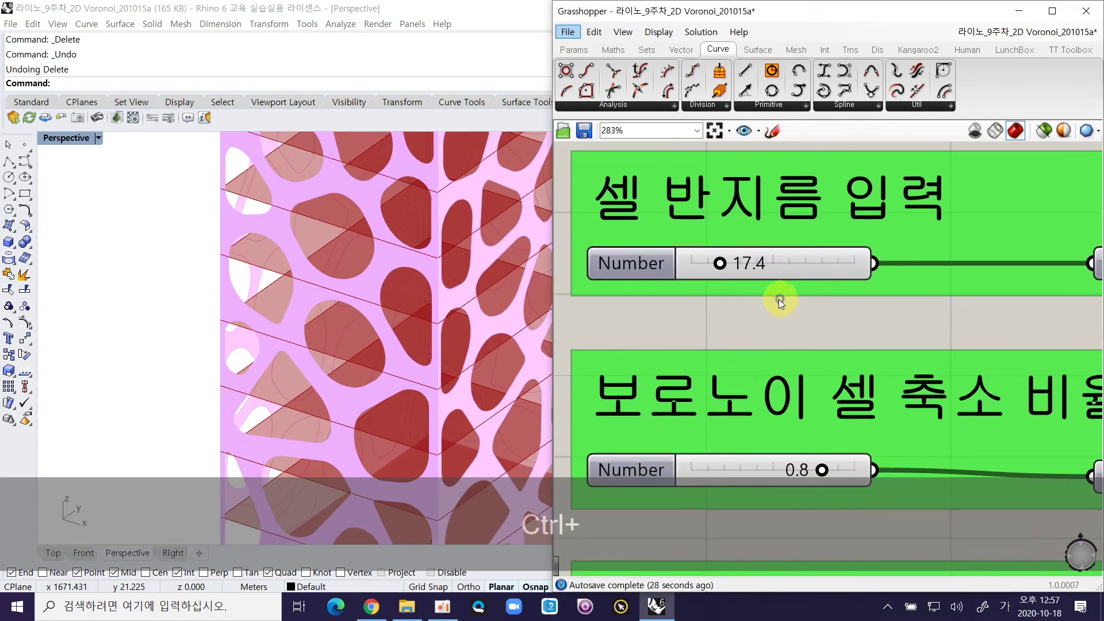
scroll(785, 302, "down", 2)
mouse_move(810, 431)
left_mouse_down()
mouse_move(756, 426)
mouse_move(821, 430)
left_mouse_up()
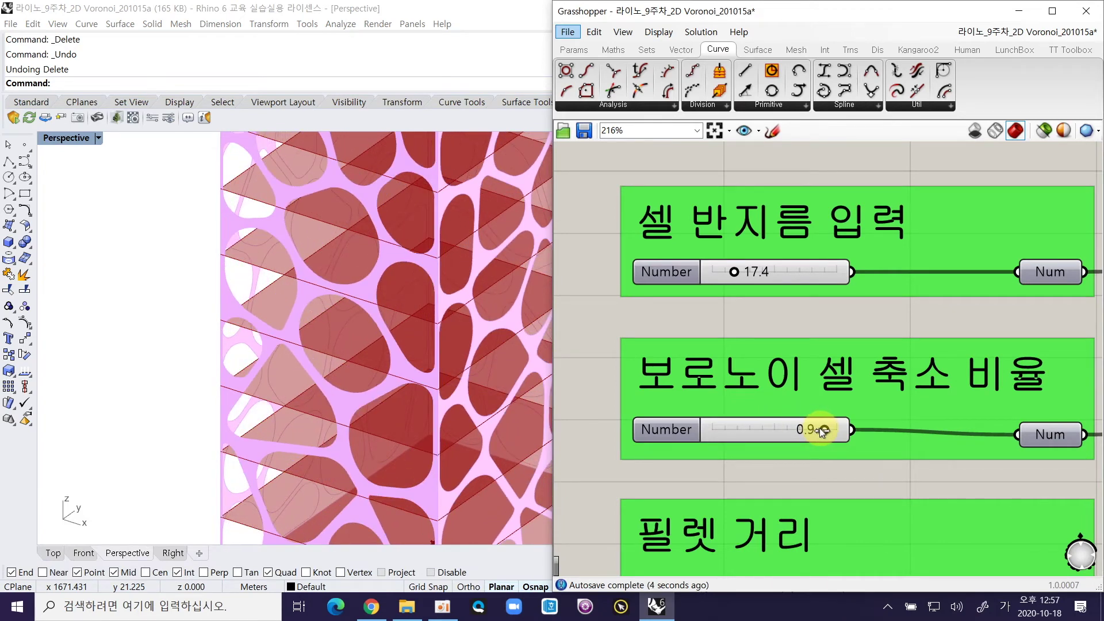
left_click_drag(829, 430, 821, 429)
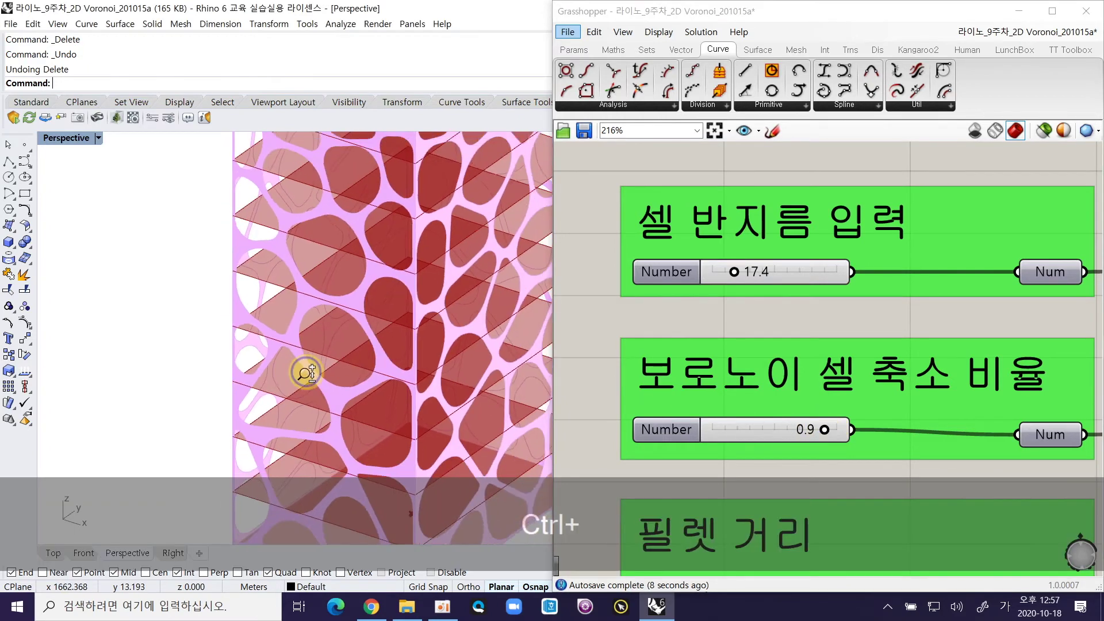
right_click_drag(407, 333, 345, 407, "ctrl+shift")
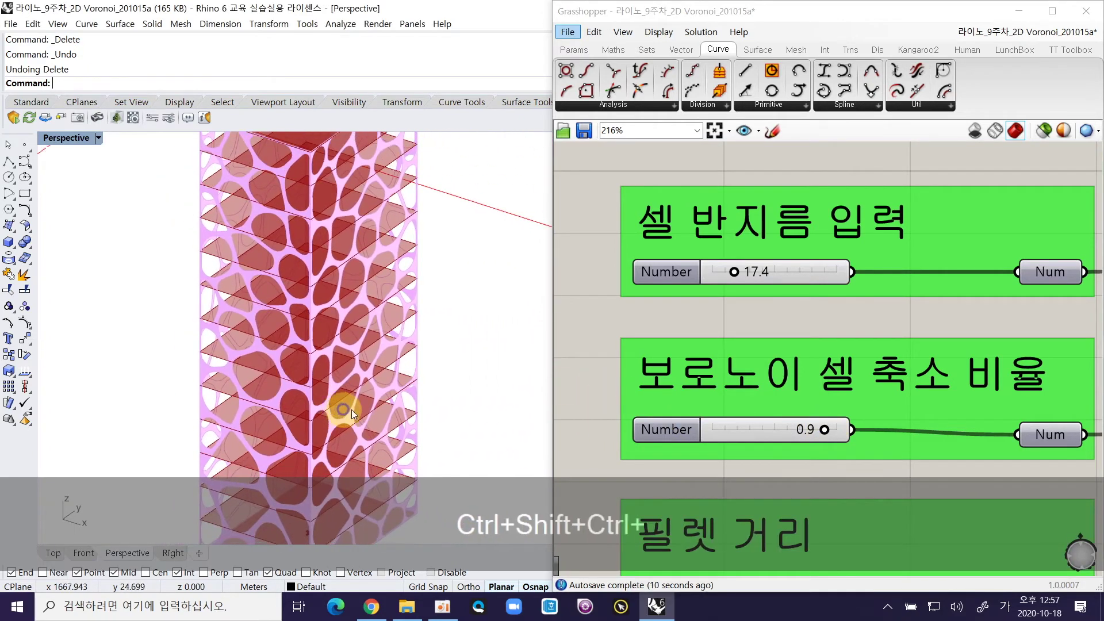
left_click_drag(823, 431, 799, 430)
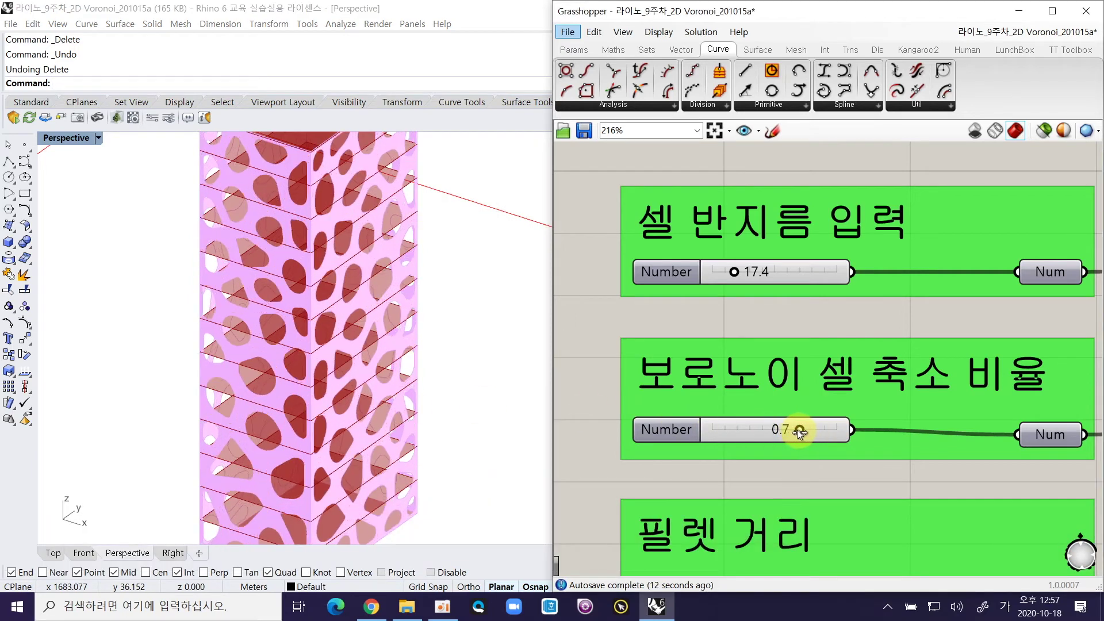
Step: Try 0.0 for the fillet distance (필렛 거리) and inspect the corners of the facade openings
right_click_drag(732, 436, 719, 303)
right_click_drag(797, 468, 847, 440, "ctrl")
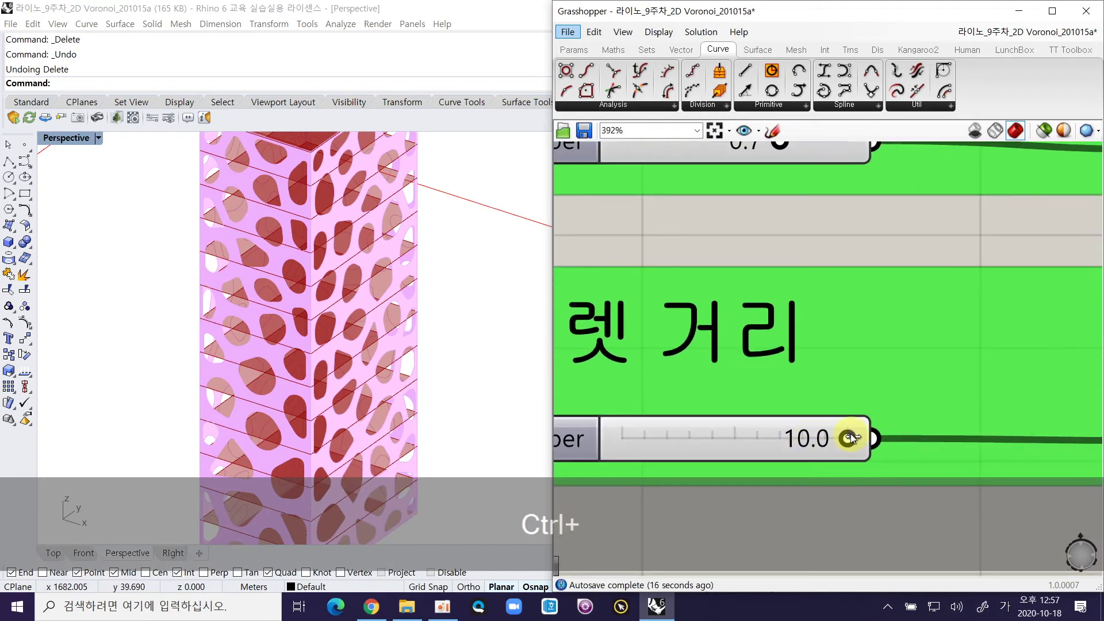
left_click_drag(847, 441, 607, 448)
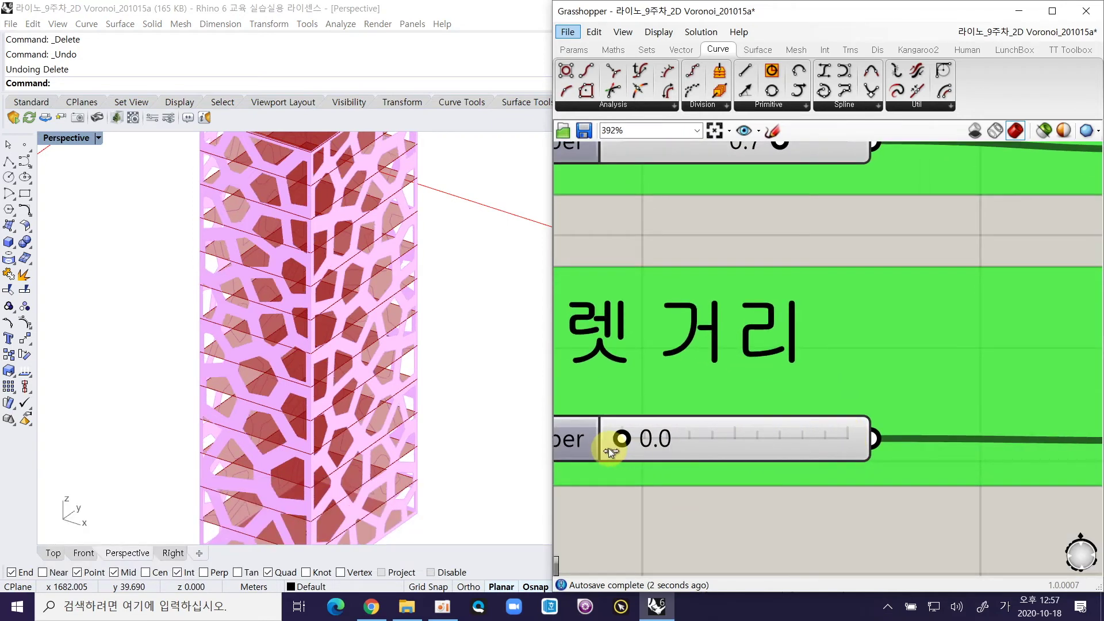
right_click_drag(274, 456, 272, 368, "ctrl")
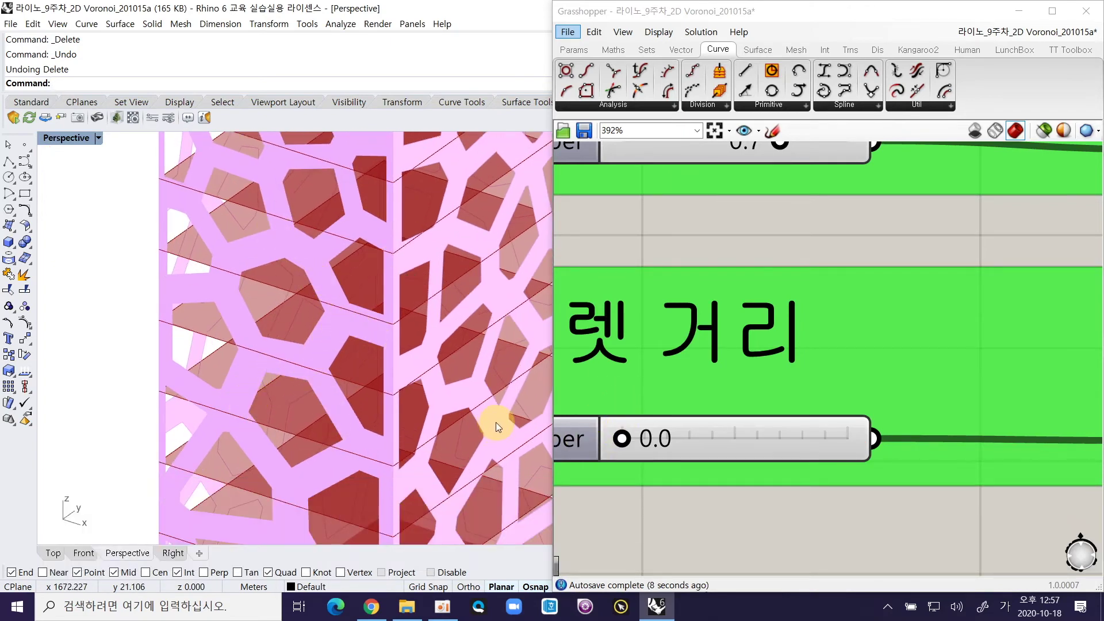
Step: Set the fillet distance (필렛 거리) to 0.8 while checking the opening corners and the whole tower
left_click_drag(621, 439, 635, 439)
right_click_drag(379, 405, 460, 380, "ctrl")
mouse_move(647, 438)
left_mouse_down()
mouse_move(684, 440)
mouse_move(624, 438)
mouse_move(644, 440)
left_mouse_up()
right_click_drag(495, 434, 355, 461)
right_click_drag(350, 412, 382, 420, "ctrl")
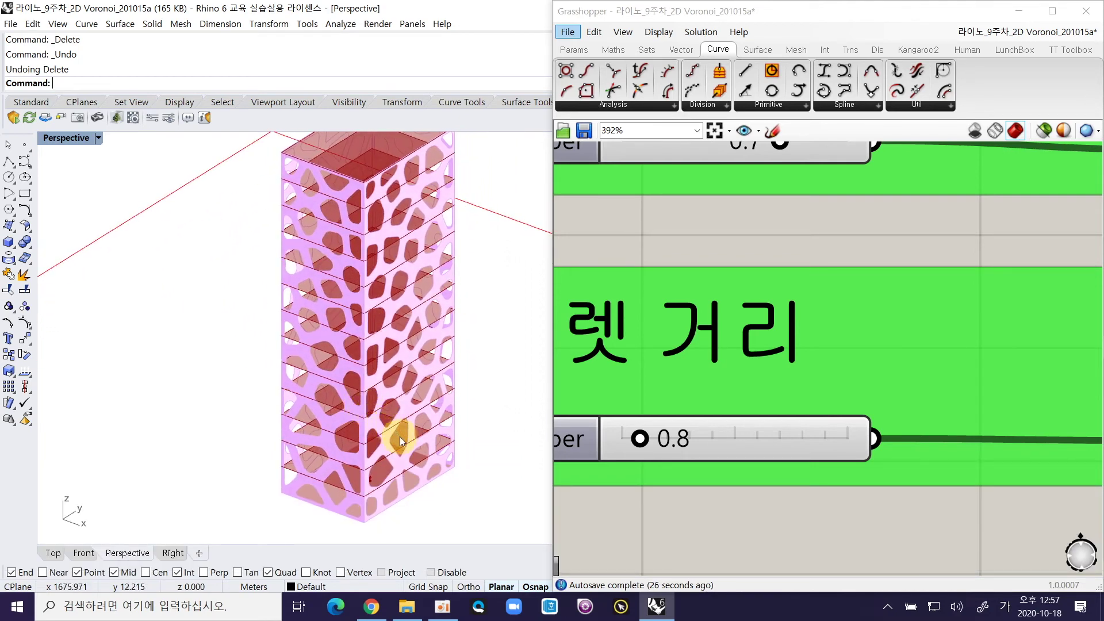
Step: Bake the Voronoi facade surfaces (보로노이 파사드) to the Default layer
right_click_drag(732, 333, 720, 383, "ctrl")
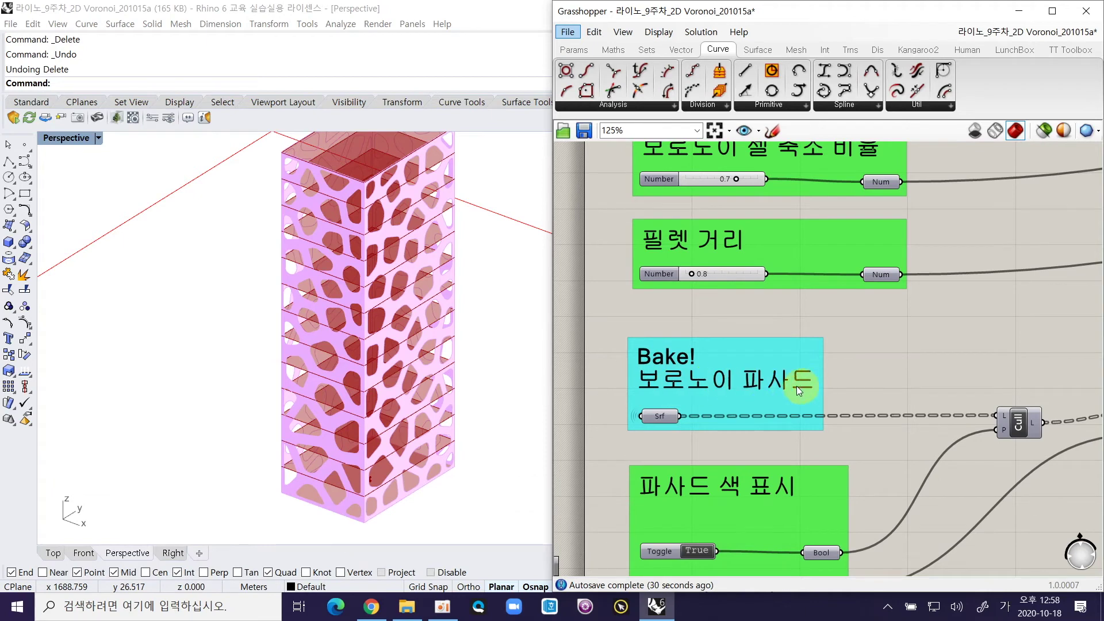
scroll(481, 402, "down", 1)
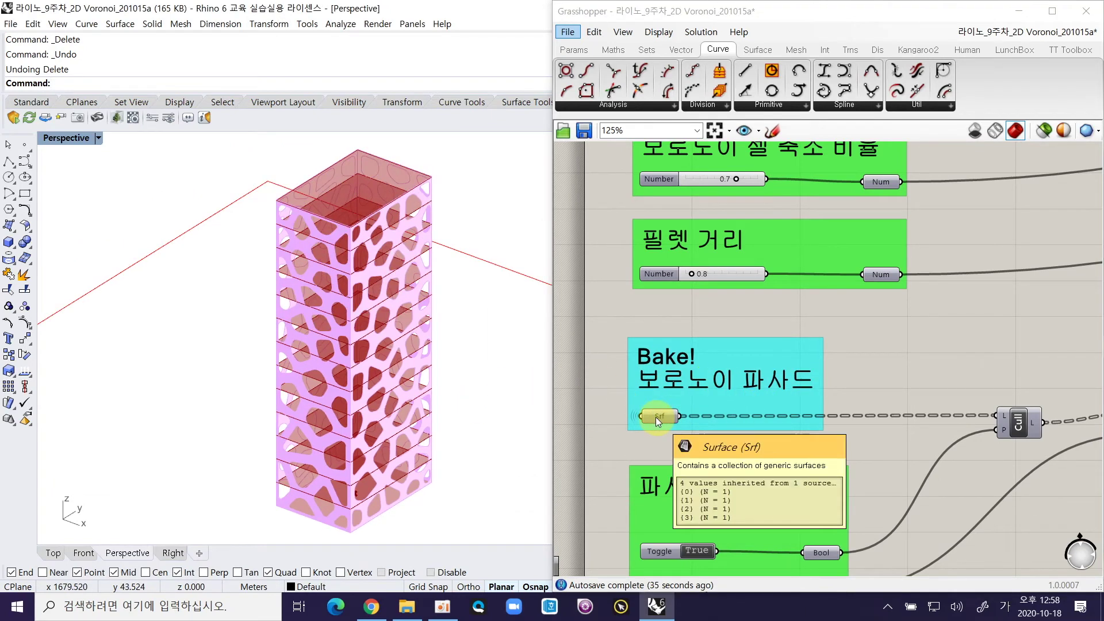
mouse_move(661, 417)
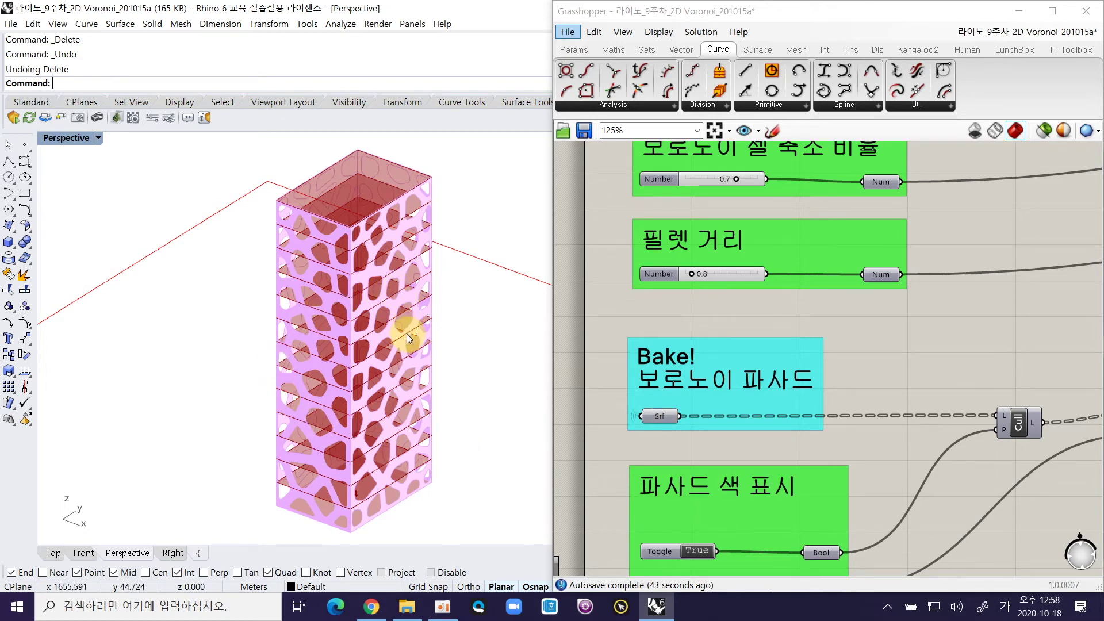
right_click_drag(346, 293, 351, 282, "ctrl")
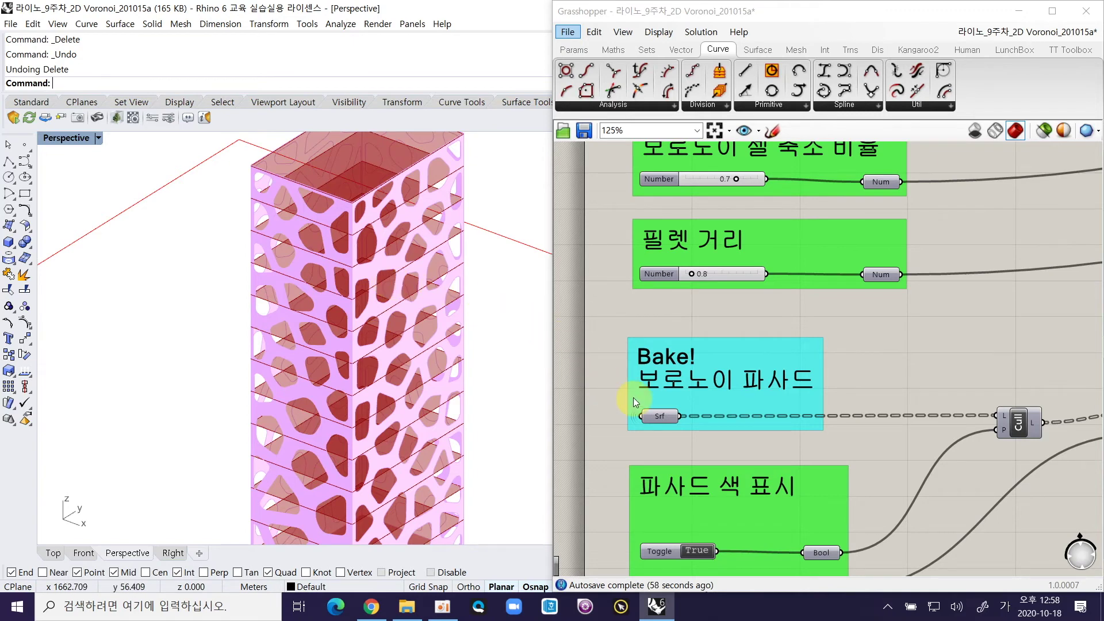
right_click(664, 414)
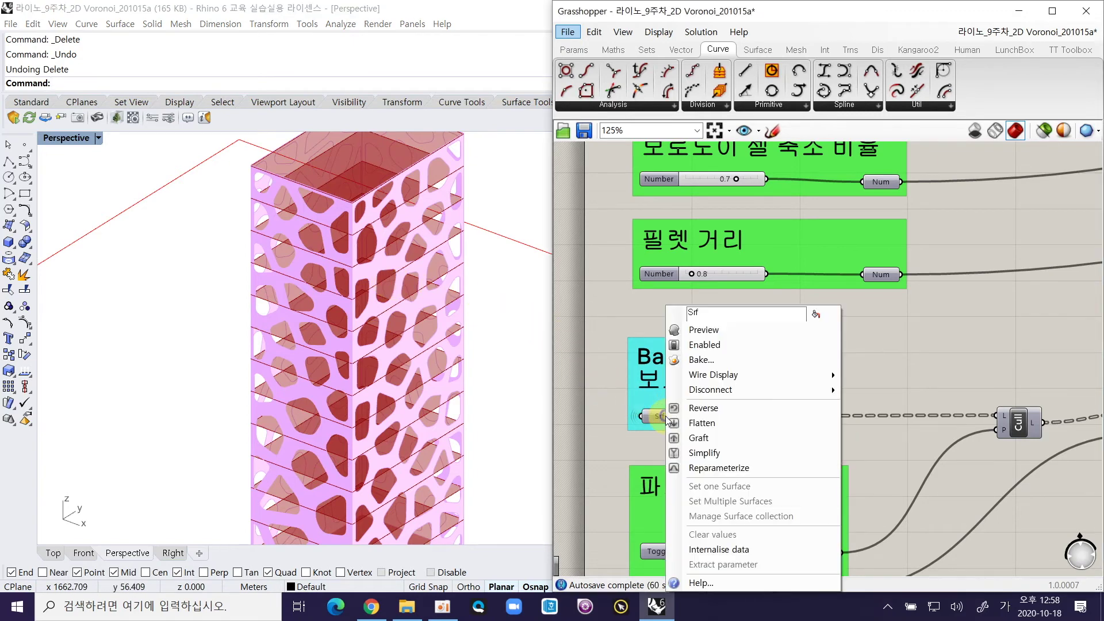
left_click(716, 357)
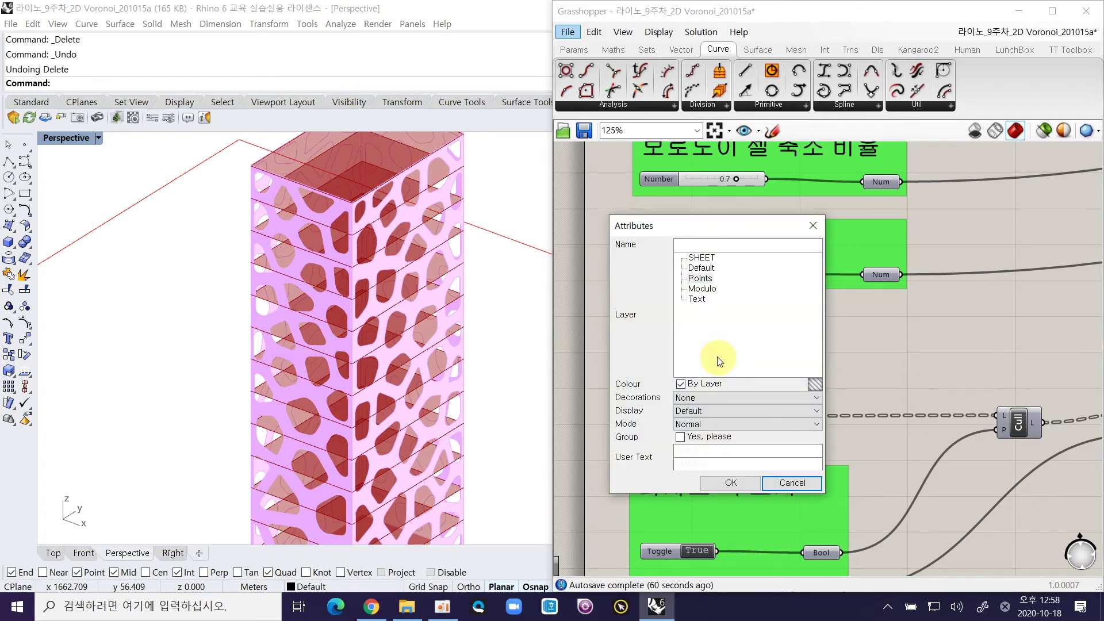
left_click(705, 269)
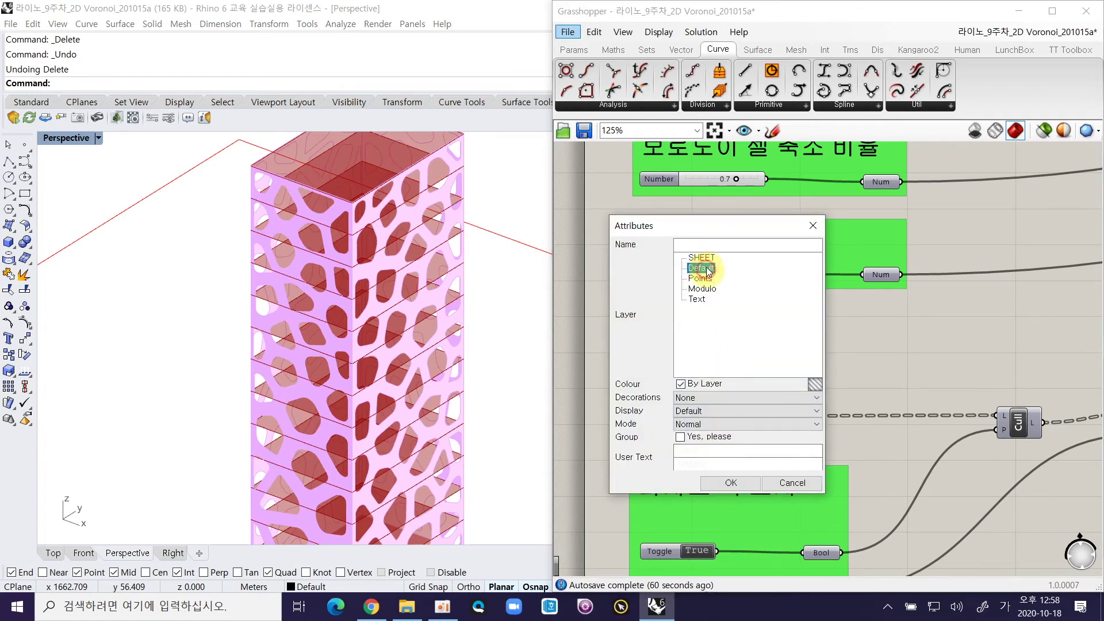
left_click(729, 483)
Step: Delete the stack of previously baked slab surfaces beside the tower
right_click_drag(399, 315, 411, 377, "ctrl")
left_click(256, 382)
left_click_drag(205, 467, 240, 534)
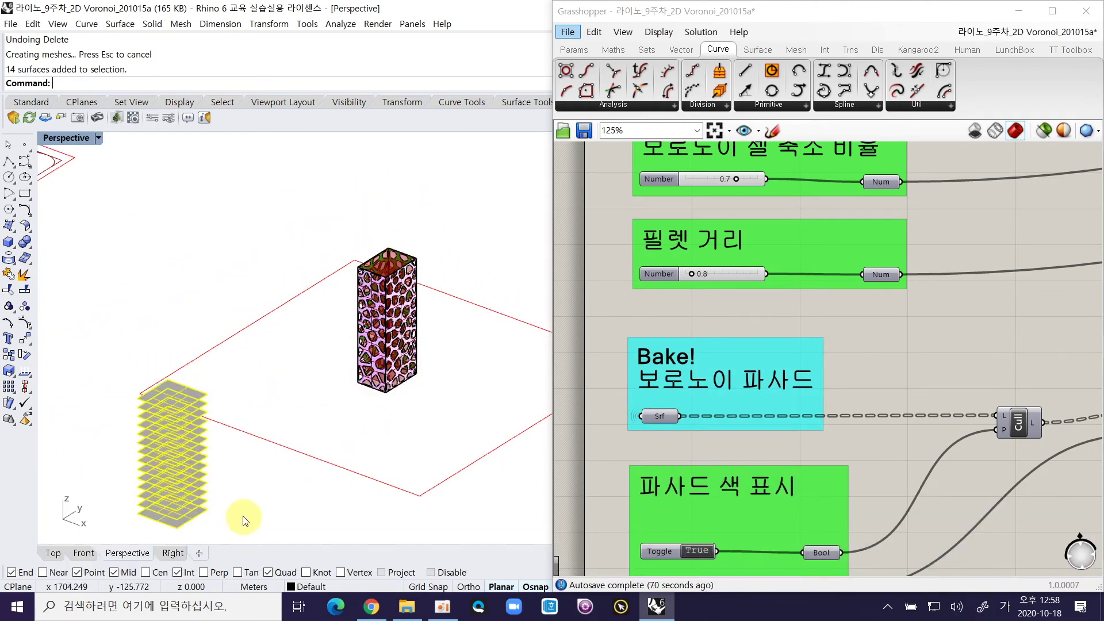
key("Delete")
Step: Select the newly baked facade surfaces and move them from the tower's site rectangle corner to the matching corner of the empty neighbouring rectangle
right_click_drag(715, 354, 725, 476)
mouse_move(427, 357)
right_mouse_down("ctrl")
mouse_move(430, 406)
mouse_move(420, 352)
mouse_move(427, 369)
right_mouse_up("ctrl")
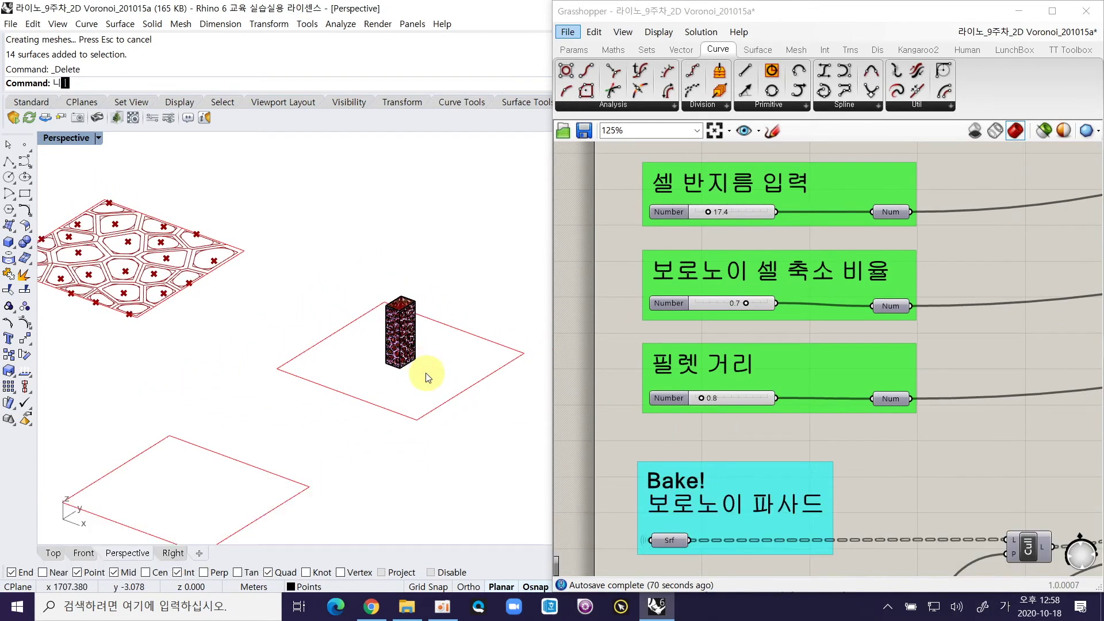
type("LL")
key("Return")
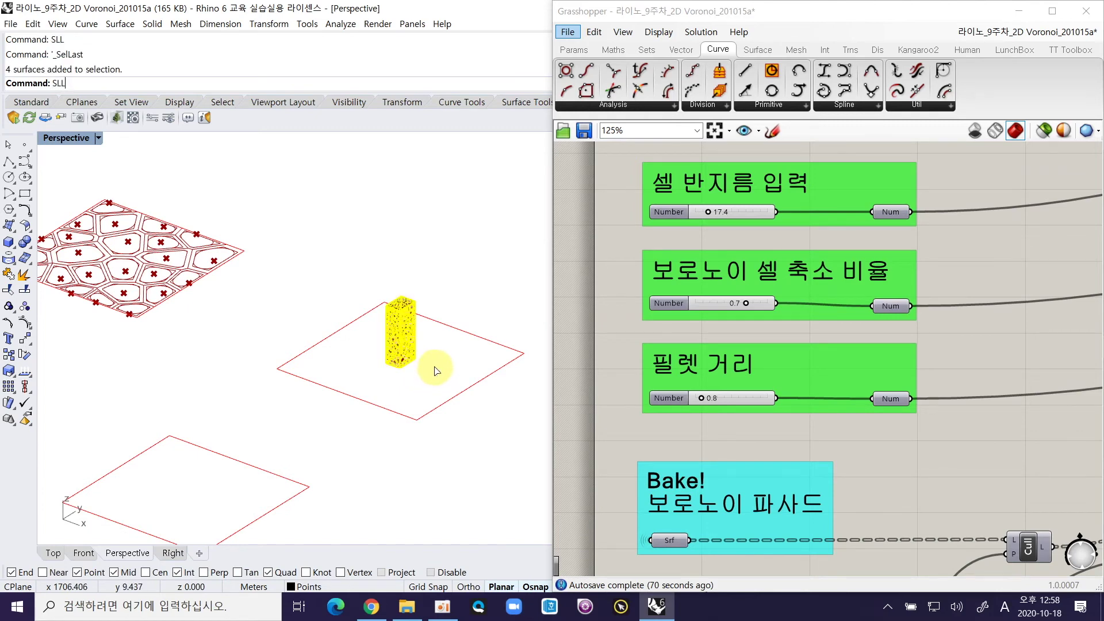
type("M")
key("Return")
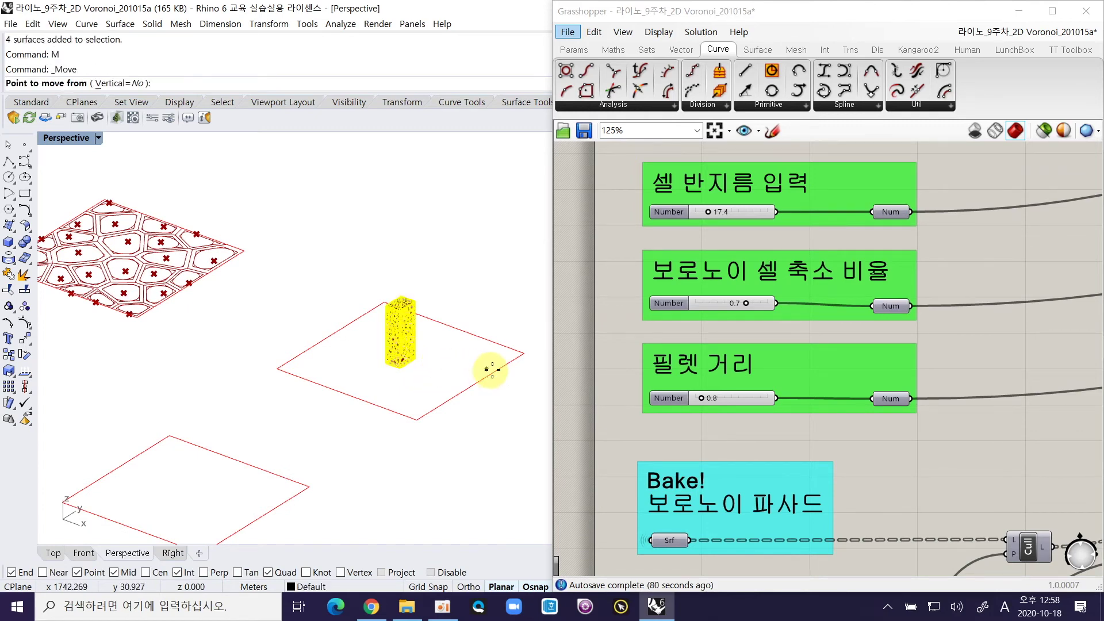
left_click(524, 353)
left_click(311, 484)
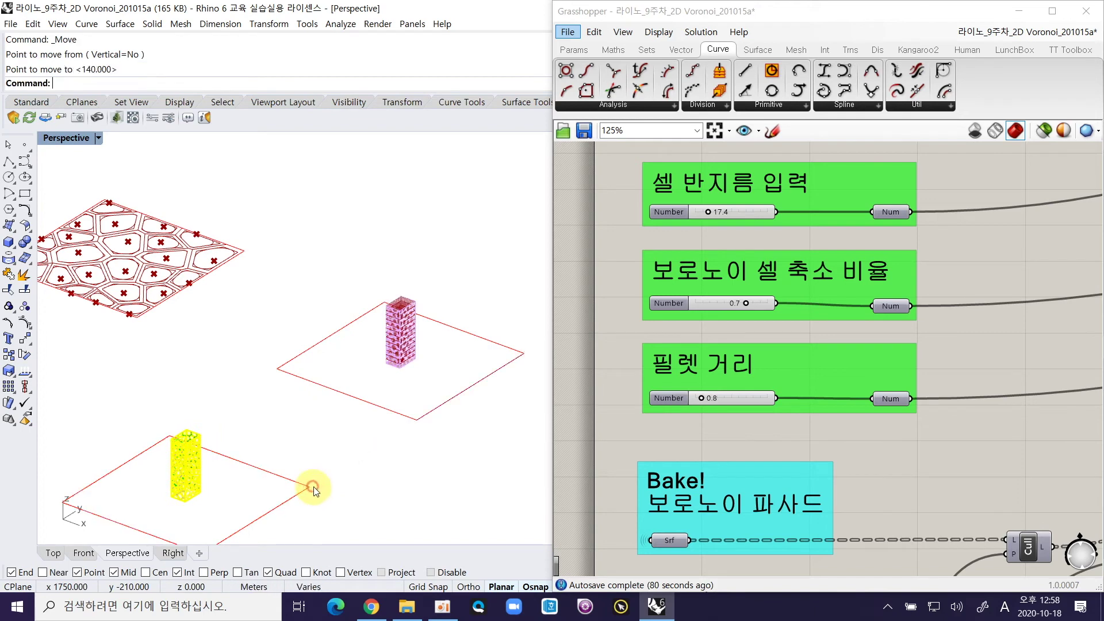
Step: Zoom to the moved facade surfaces and inspect the baked Voronoi tower shell from different angles
left_click_drag(138, 402, 224, 522)
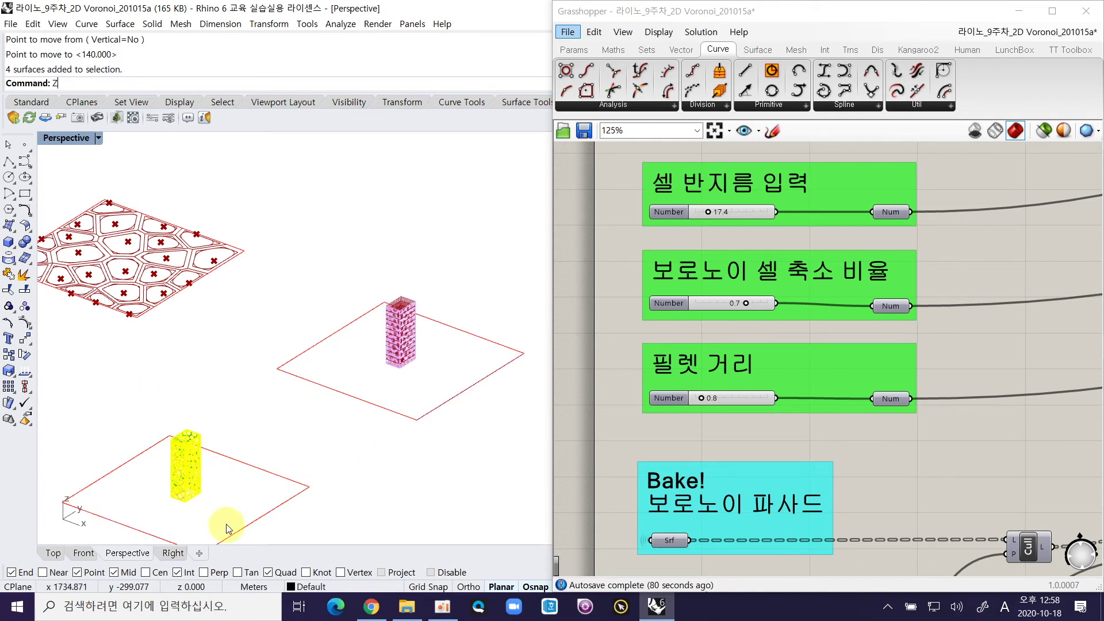
type("ZS")
key("Return")
right_click_drag(395, 327, 188, 332, "shift")
scroll(262, 393, "up", 3)
scroll(217, 353, "down", 5)
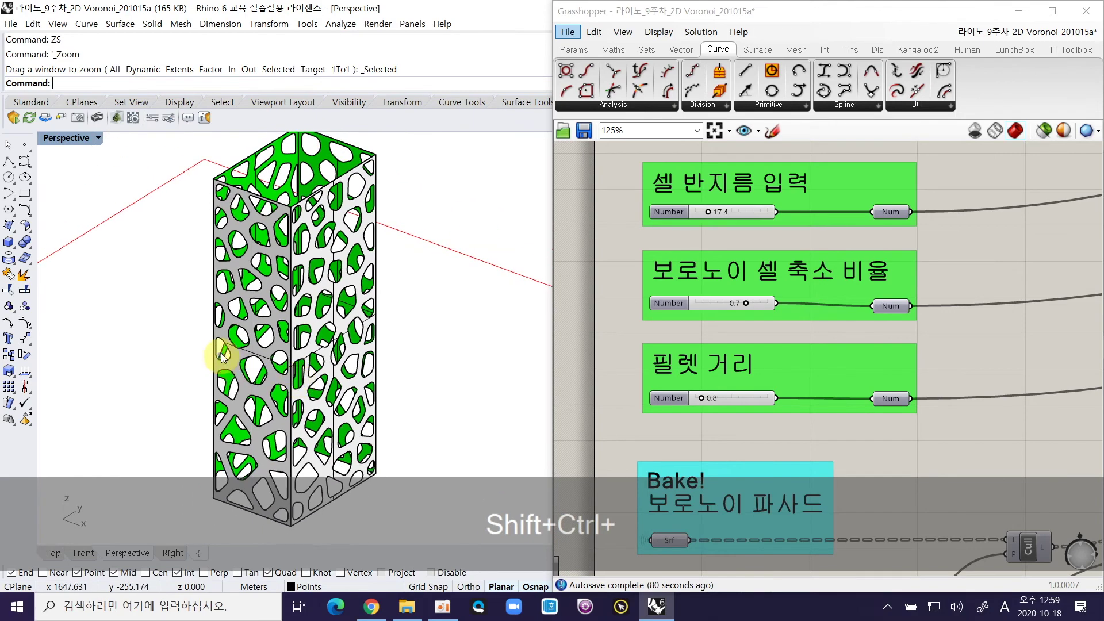
left_click_drag(211, 243, 404, 489)
right_click_drag(217, 349, 271, 350)
type("ZS")
key("Return")
right_click_drag(384, 337, 429, 383, "shift")
left_click(429, 383)
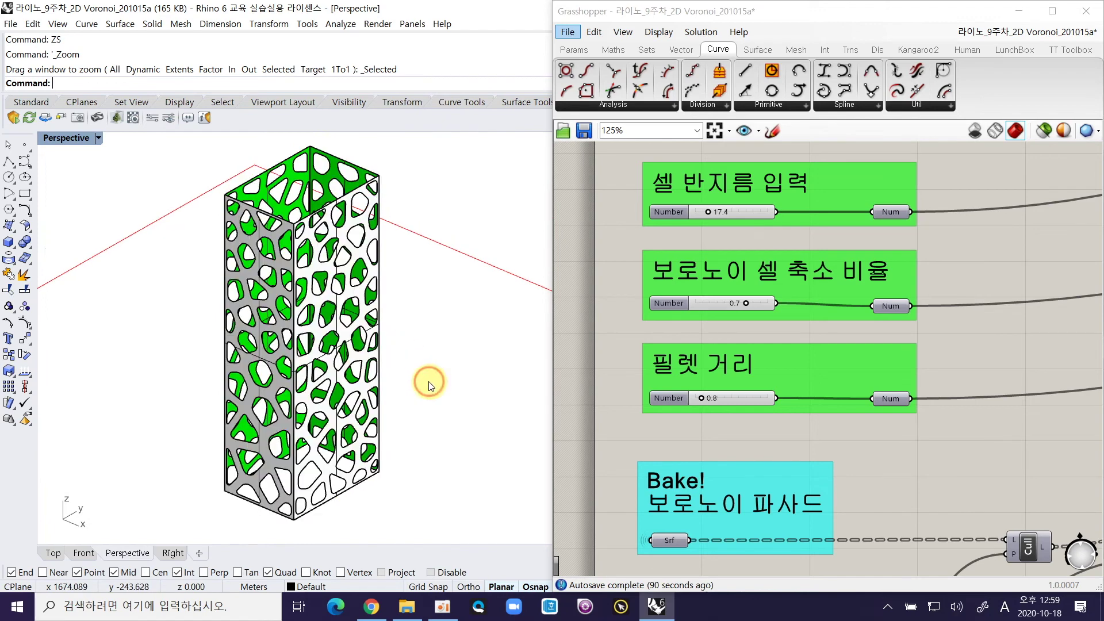
Step: Switch the facade colour display (파사드 색 표시) of the preview tower to False and back to True
right_click_drag(741, 439, 734, 324)
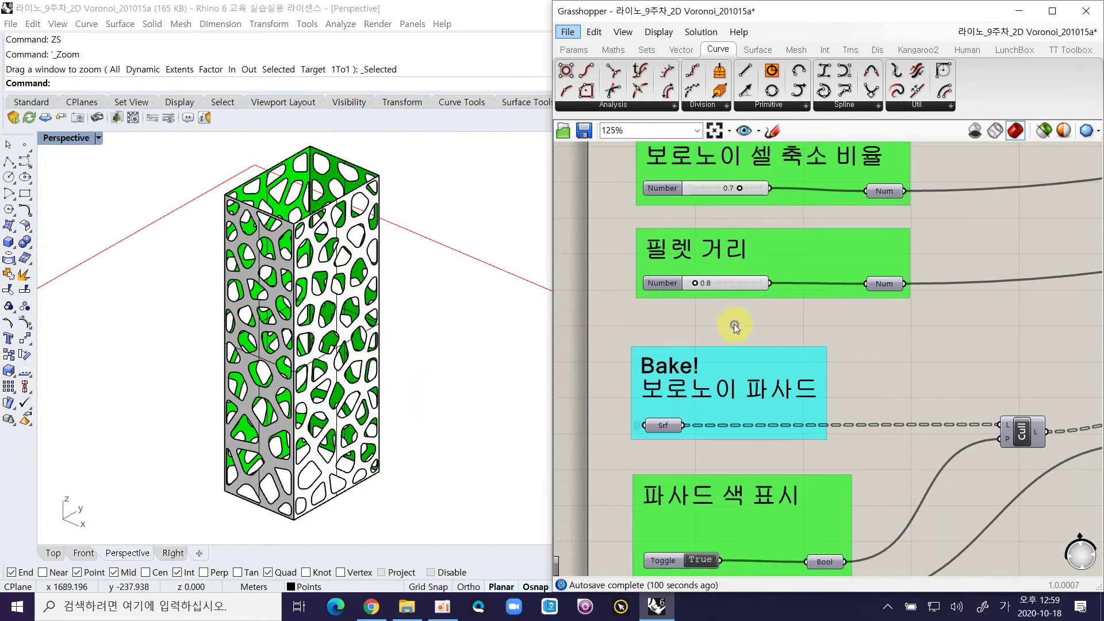
right_click_drag(379, 379, 402, 469, "ctrl")
right_click_drag(487, 290, 271, 338, "shift")
right_click_drag(441, 274, 346, 320, "ctrl")
right_click_drag(716, 448, 717, 330)
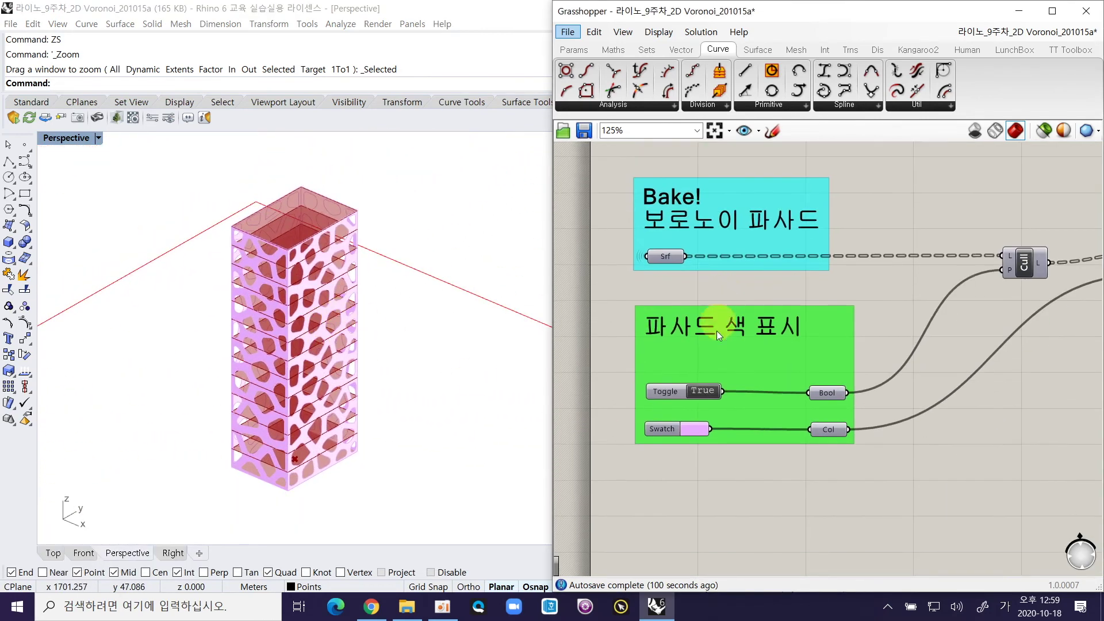
double_click(708, 392)
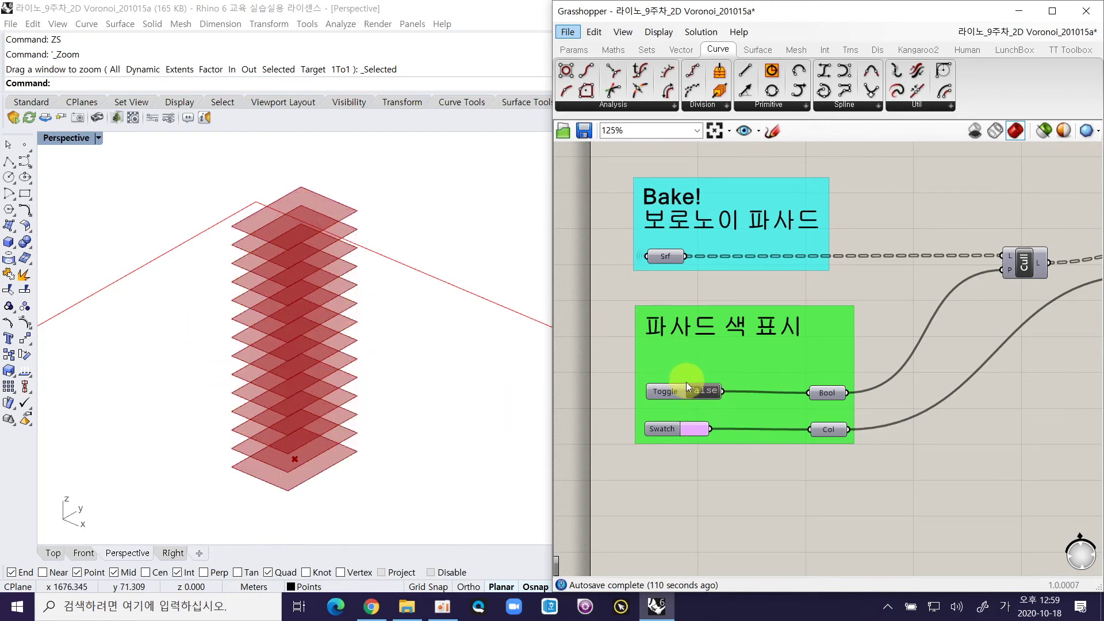
double_click(706, 390)
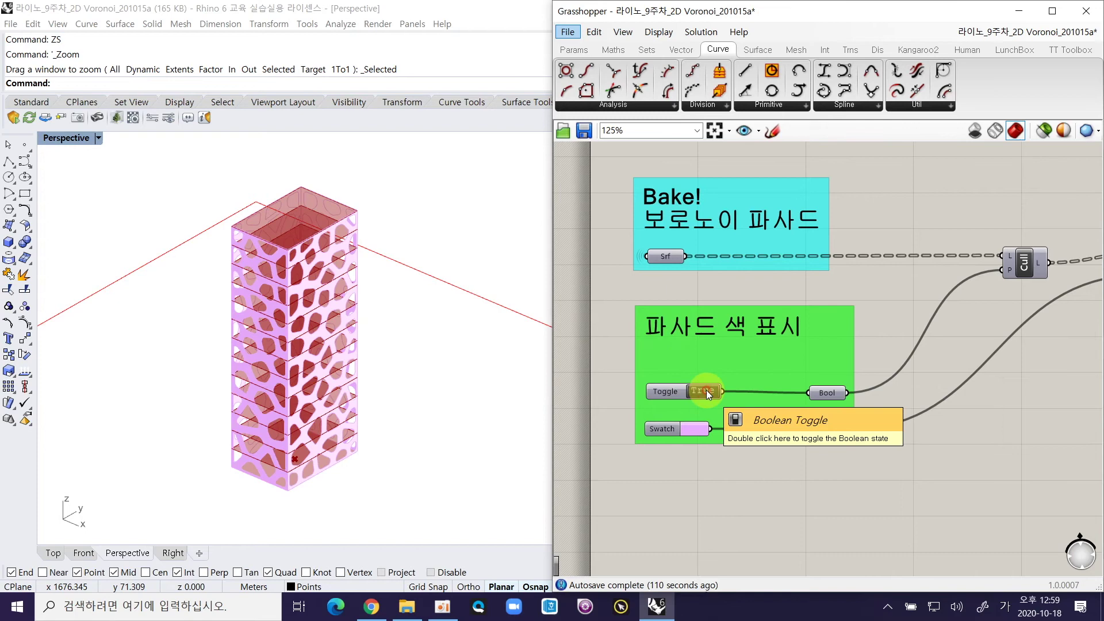
Step: Set the facade colour swatch (파사드 색 표시) to light pink with R 240, G 155 and B 255
left_click(693, 427)
mouse_move(743, 429)
left_mouse_down()
mouse_move(806, 415)
mouse_move(775, 395)
mouse_move(799, 374)
mouse_move(829, 413)
mouse_move(772, 403)
mouse_move(770, 384)
mouse_move(789, 374)
mouse_move(758, 390)
mouse_move(751, 368)
left_mouse_up()
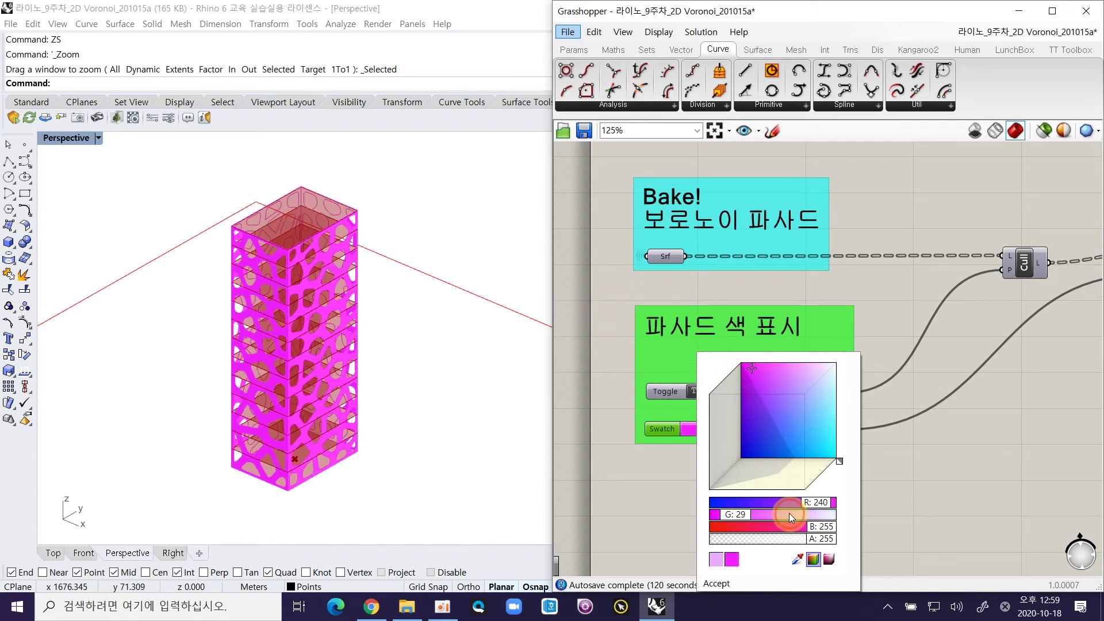
left_click_drag(748, 520, 793, 516)
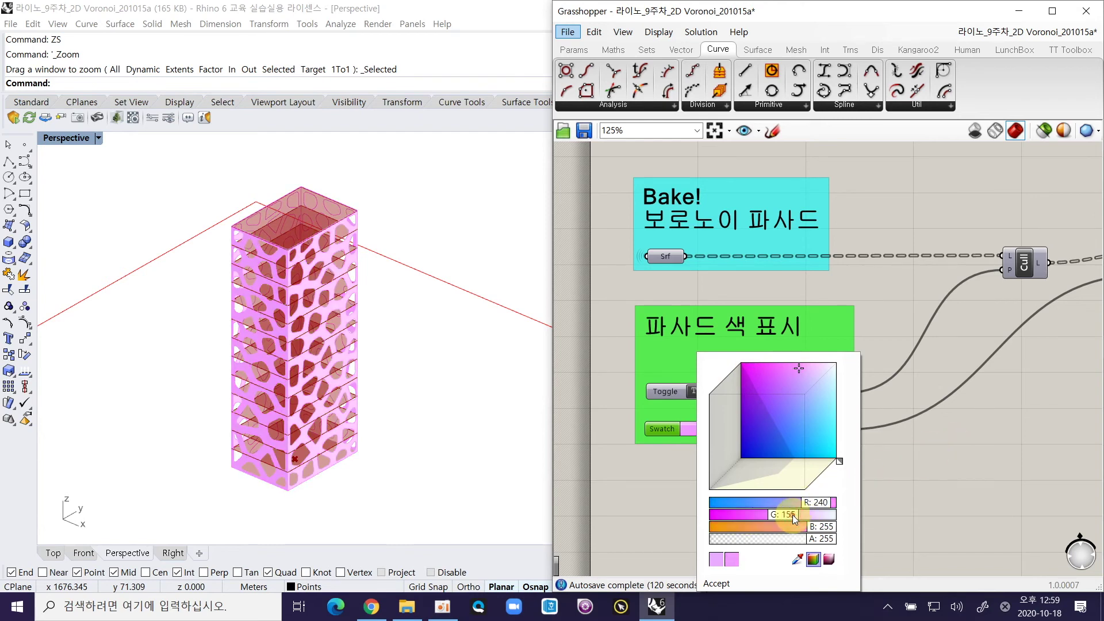
left_click(925, 454)
Step: Bake the slab surfaces from the Bake! 슬라브 group's Srf component onto the Default layer
right_click_drag(424, 362, 323, 417, "ctrl")
right_click_drag(811, 253, 814, 382, "ctrl")
right_click_drag(811, 278, 789, 479)
right_click_drag(765, 276, 721, 435)
right_click_drag(694, 371, 756, 197, "ctrl")
right_click_drag(843, 282, 769, 327)
left_click(776, 322)
right_click_drag(259, 352, 360, 282, "ctrl")
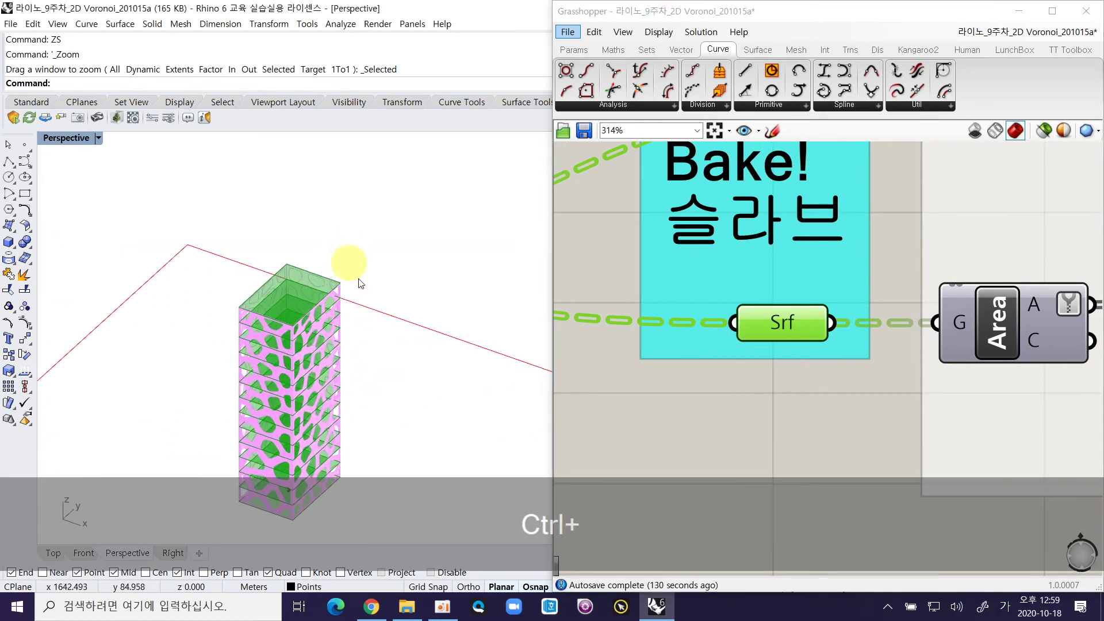
right_click(805, 322)
left_click(867, 357)
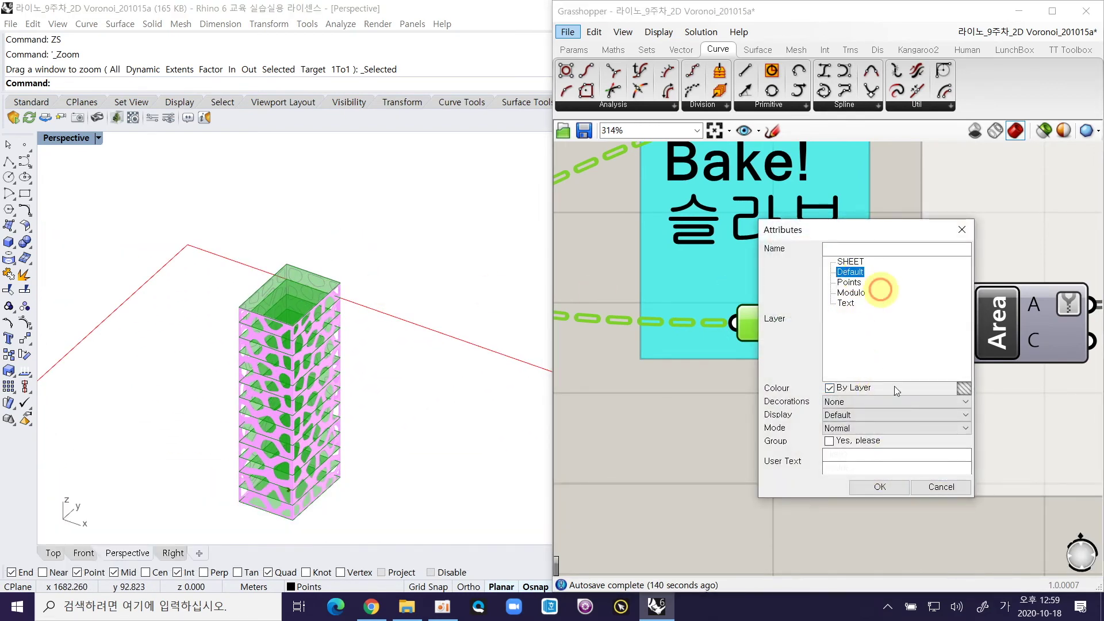
left_click(899, 489)
Step: Select the newly baked slabs and move them from the site rectangle's corner to the matching corner of the rectangle holding the baked facade
right_click_drag(401, 361, 414, 408, "ctrl")
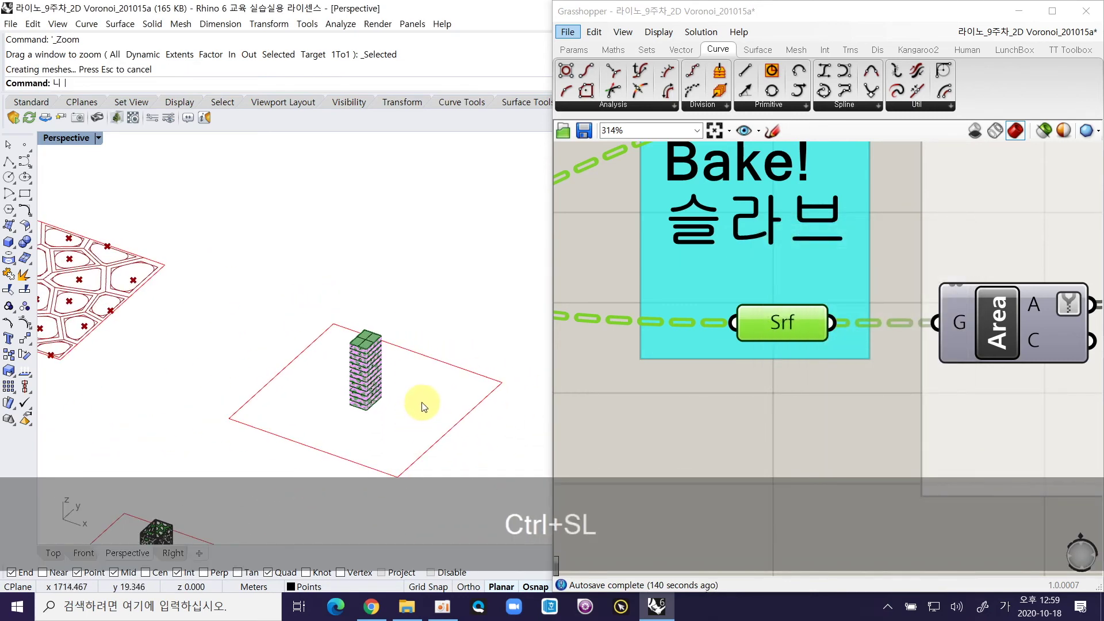
key("Escape")
type("SL")
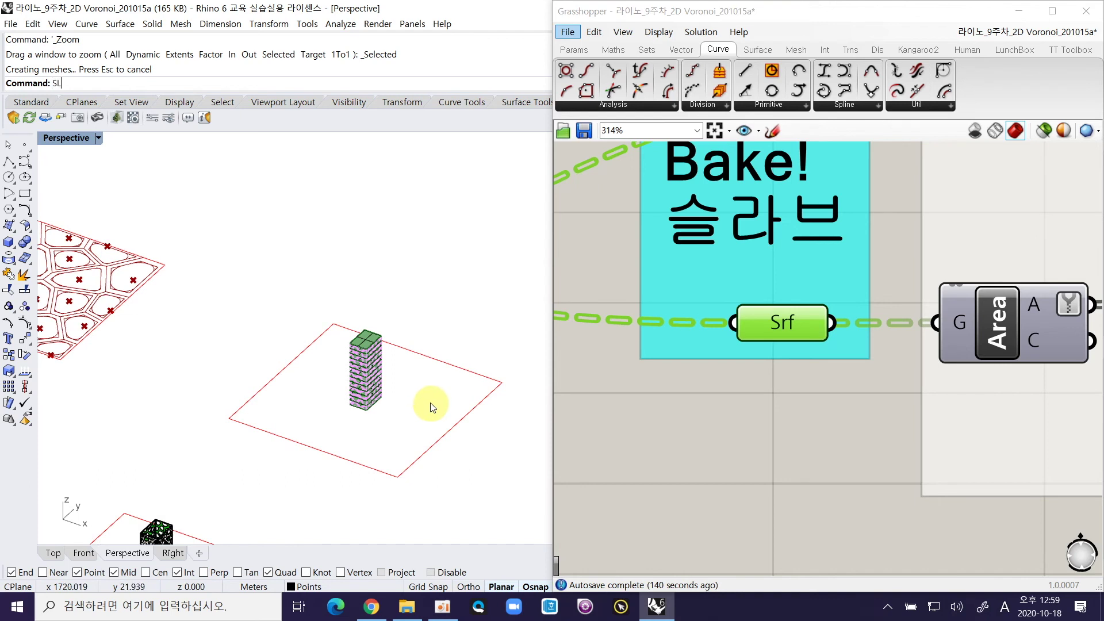
type("L")
key("Return")
right_click_drag(412, 408, 417, 367, "ctrl")
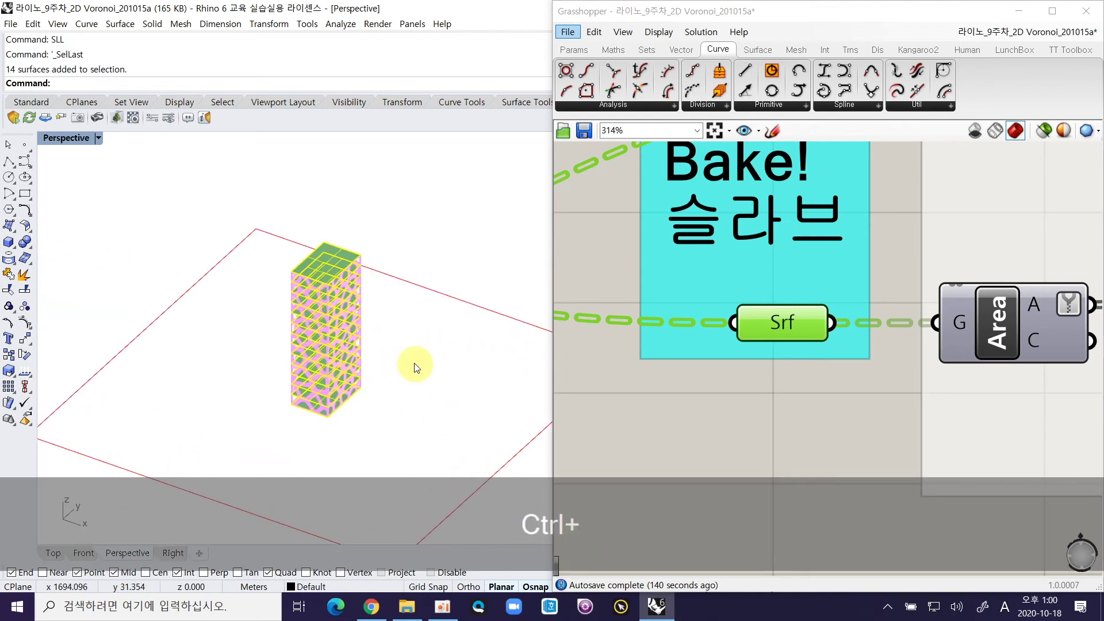
type("M")
key("Return")
right_click_drag(212, 333, 231, 382, "ctrl")
left_click(387, 344)
right_click_drag(246, 459, 468, 301, "shift")
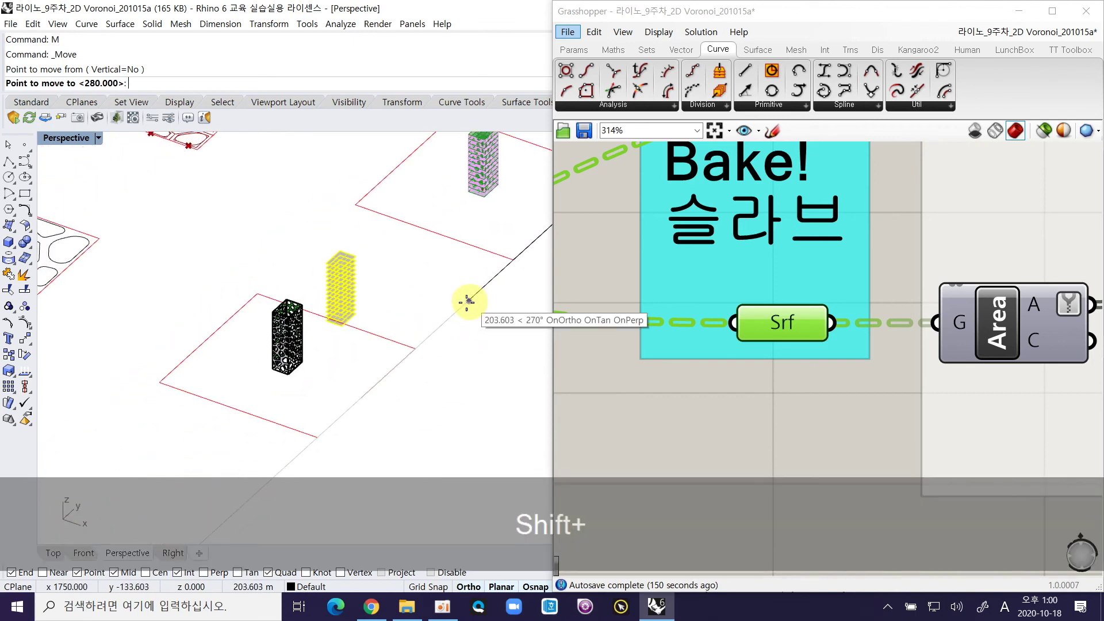
left_click(416, 347)
key("Escape")
Step: Select the baked facade and slab surfaces together and zoom in on the combined tower
left_click_drag(245, 268, 339, 395)
key("Return")
left_click(329, 389)
right_click_drag(322, 366, 184, 363, "shift")
scroll(255, 341, "down", 4)
mouse_move(296, 387)
right_mouse_down()
mouse_move(288, 350)
mouse_move(265, 334)
mouse_move(301, 370)
right_mouse_up()
left_click_drag(191, 192, 425, 508)
type("ZS")
key("Return")
right_click_drag(436, 472, 268, 387, "shift")
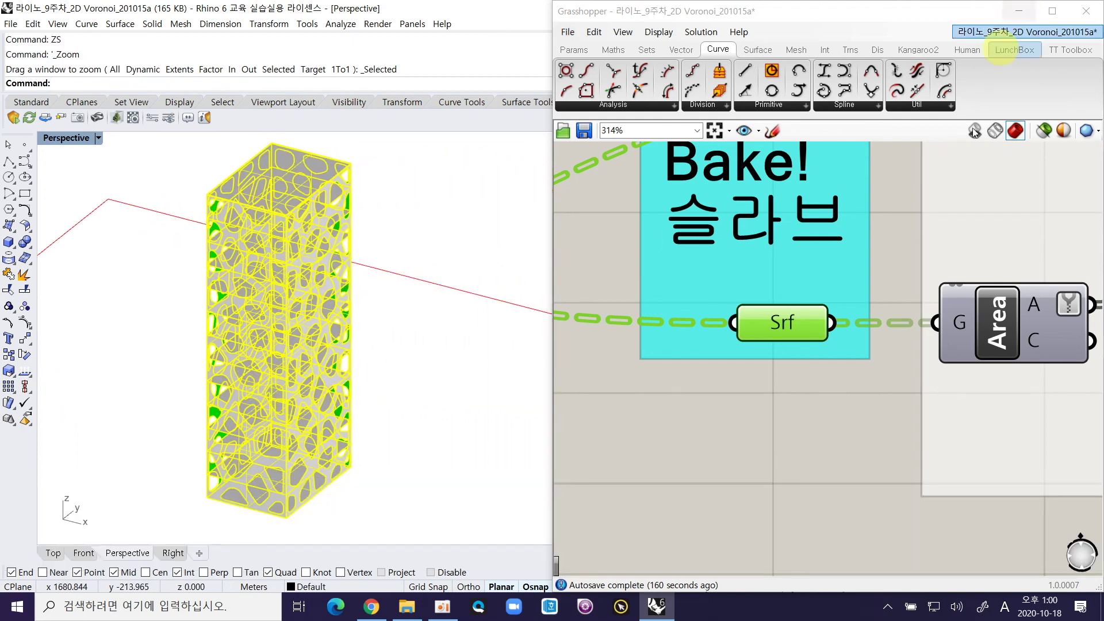
Step: Look over the complete Voronoi Facade definition and minimise Grasshopper
scroll(793, 437, "down", 10, "ctrl")
right_click_drag(794, 412, 632, 440)
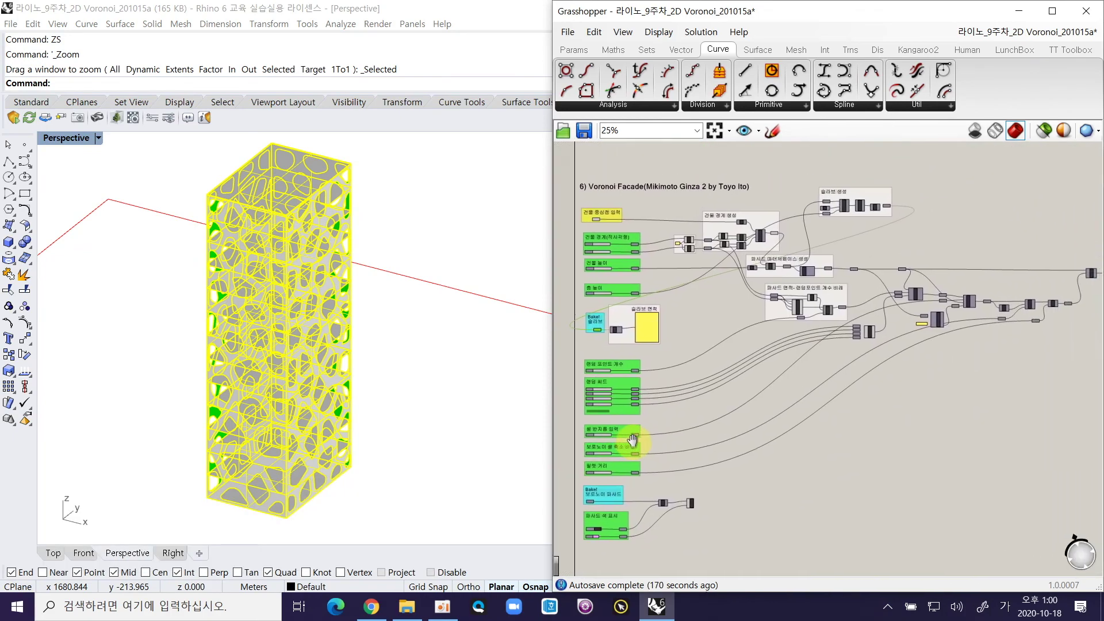
scroll(637, 347, "down", 2, "ctrl")
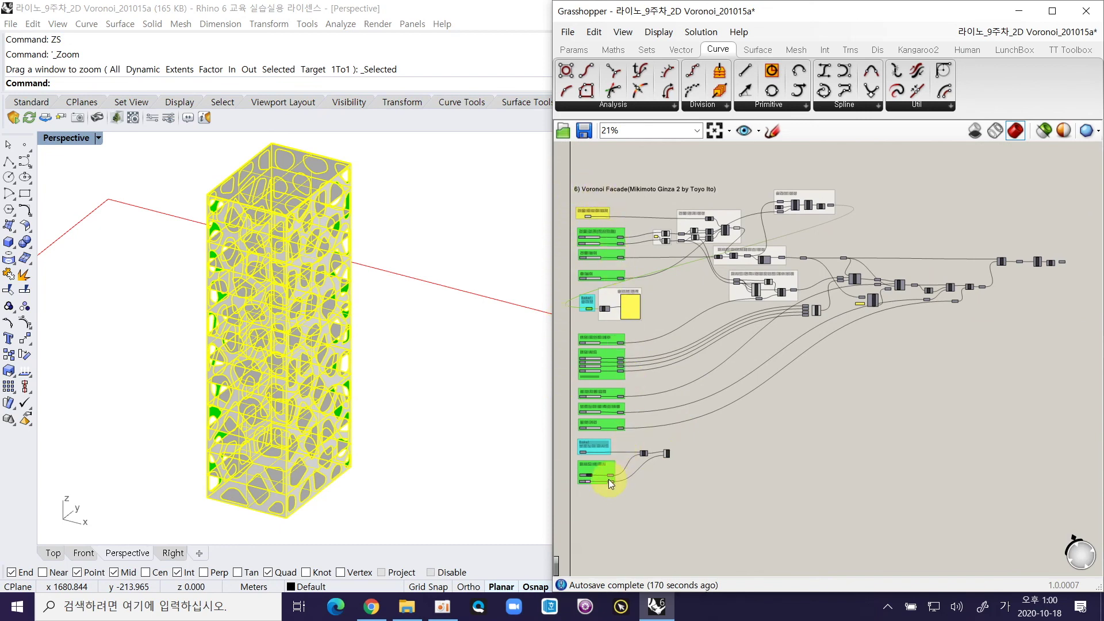
left_click(1018, 15)
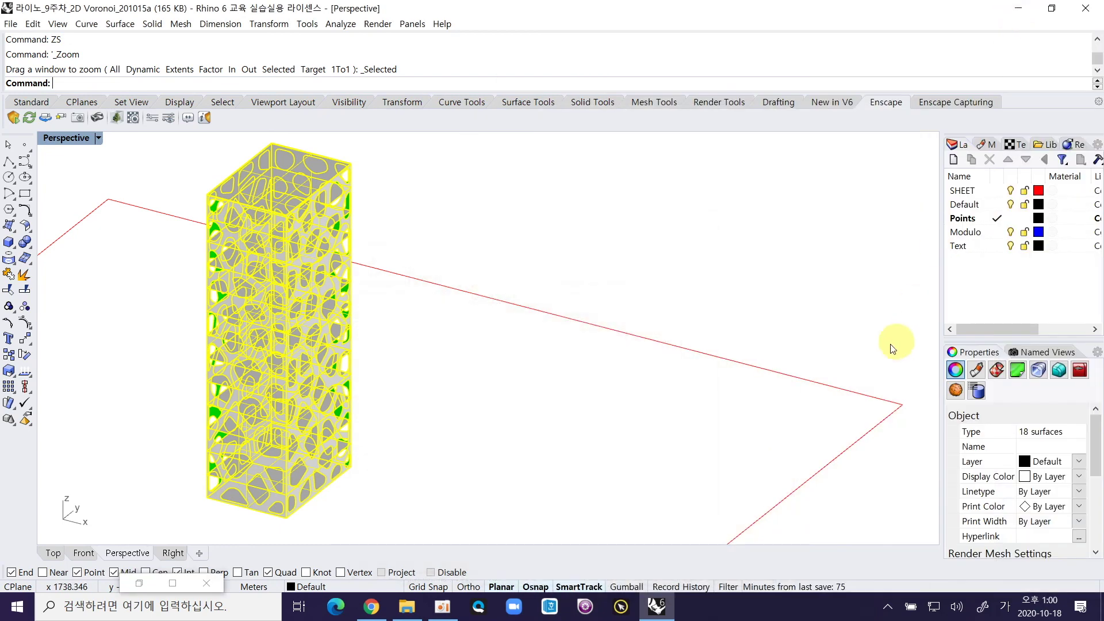
Step: Show the isocurve density settings of the selected tower surfaces, deselect them and inspect the baked tower up close
right_click_drag(470, 340, 519, 322, "shift")
left_click_drag(1100, 454, 1100, 532)
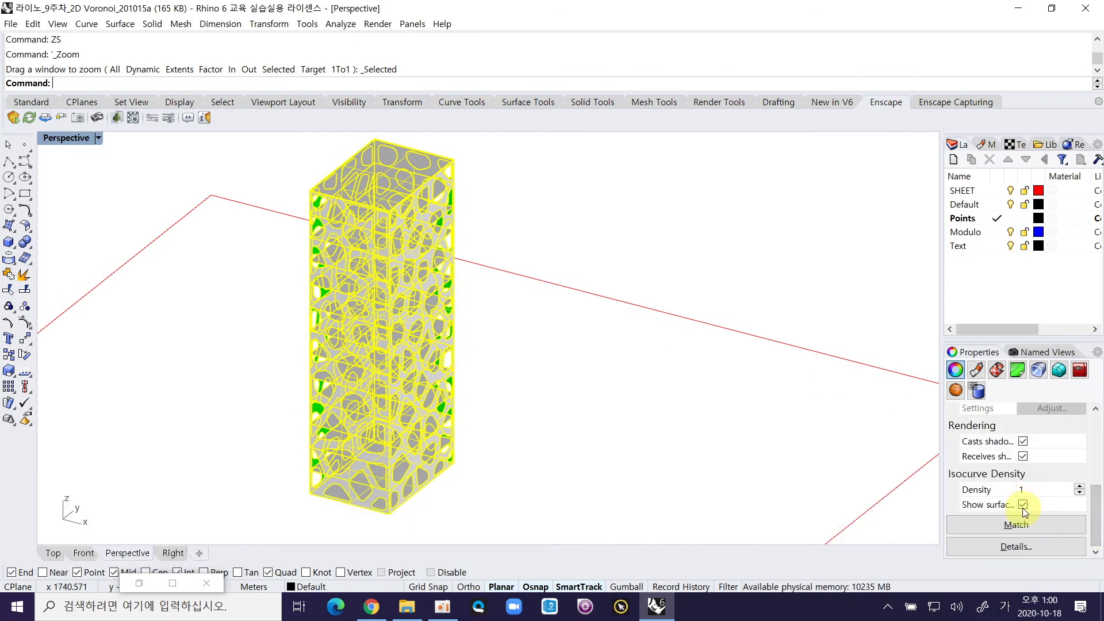
left_click(634, 460)
right_click_drag(554, 459, 544, 450)
right_click_drag(511, 405, 550, 430, "shift")
scroll(463, 440, "up", 1, "ctrl+shift")
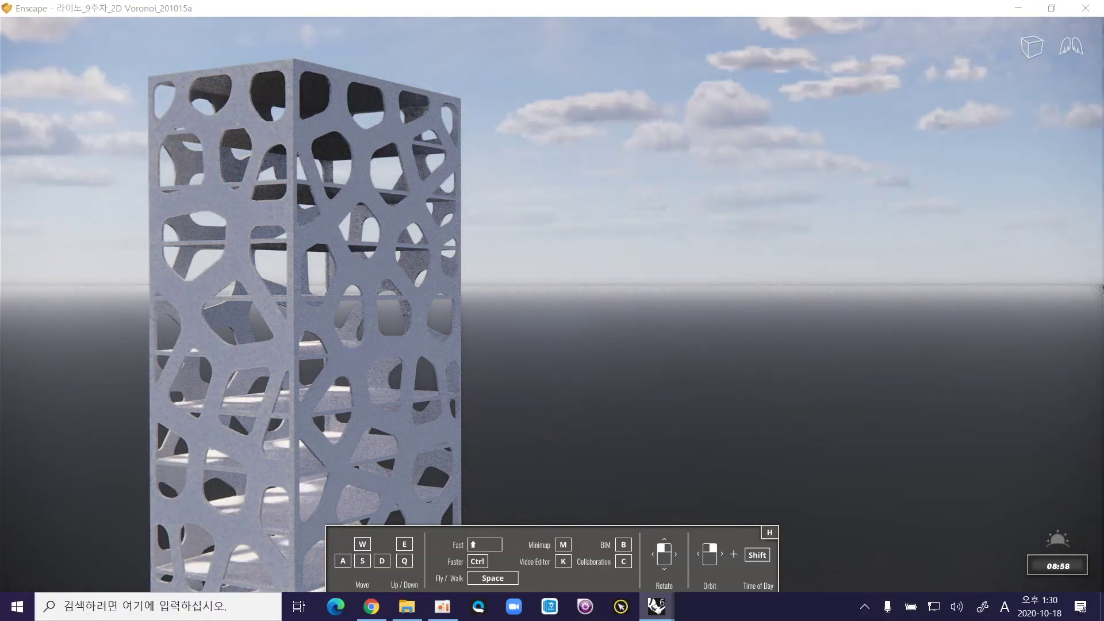
Step: Switch to Enscape and vary the time of day for the tower's exterior and interior views, ending the interior at 17:15
right_click_drag(552, 311, 667, 310, "shift")
right_click_drag(1102, 287, 1102, 288, "shift")
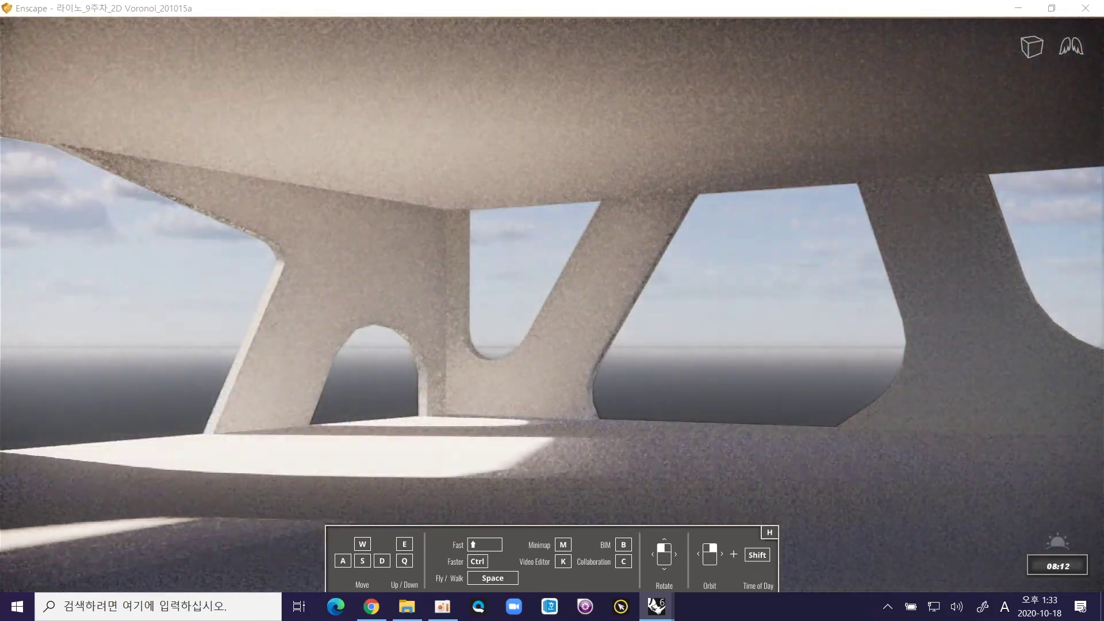
right_click_drag(552, 311, 707, 311, "shift")
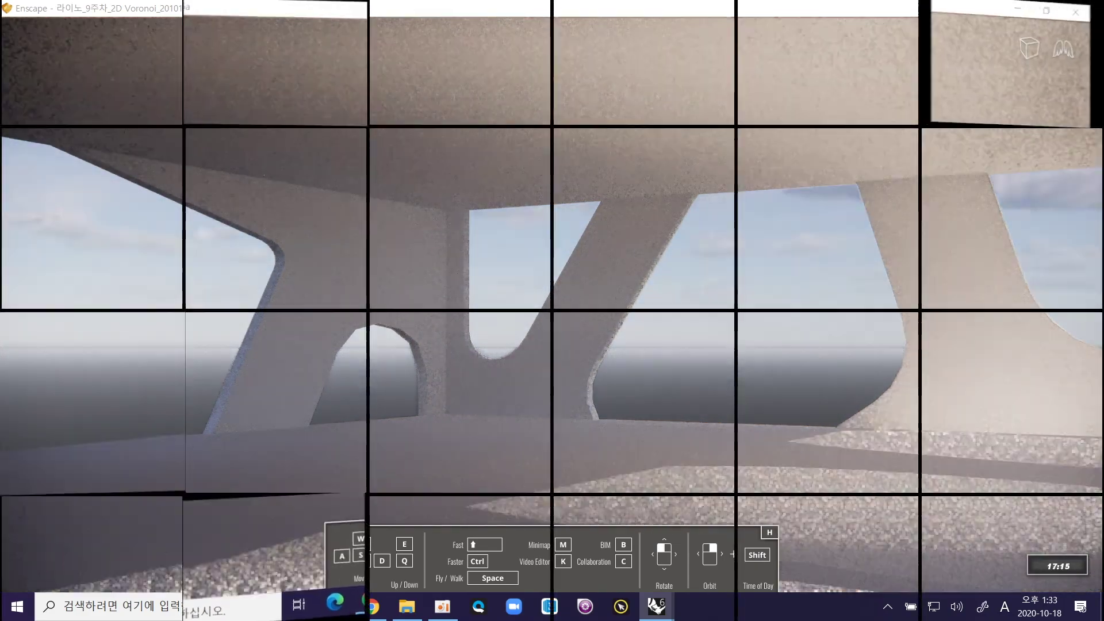